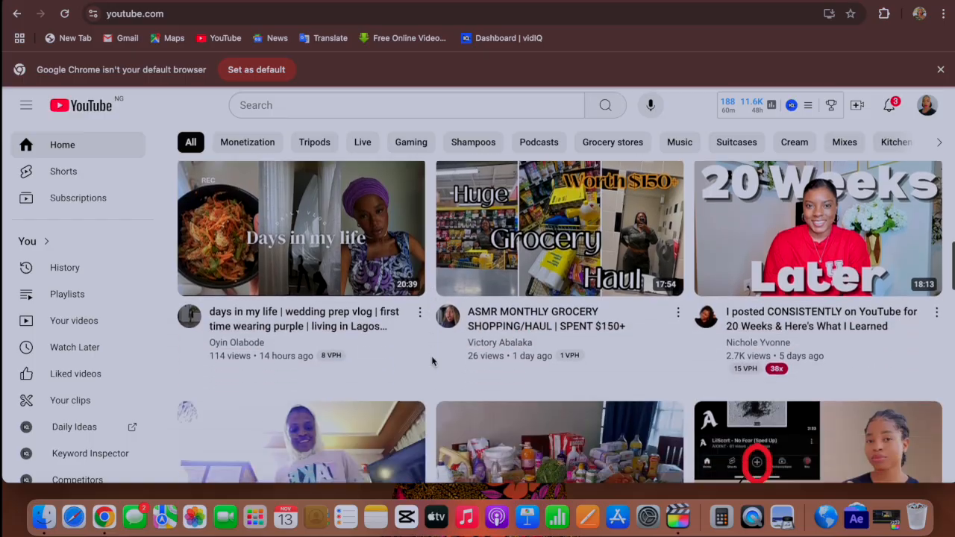
Open YouTube Studio for the signed-in channel from the YouTube home page.
scroll(431, 356, "down", 10)
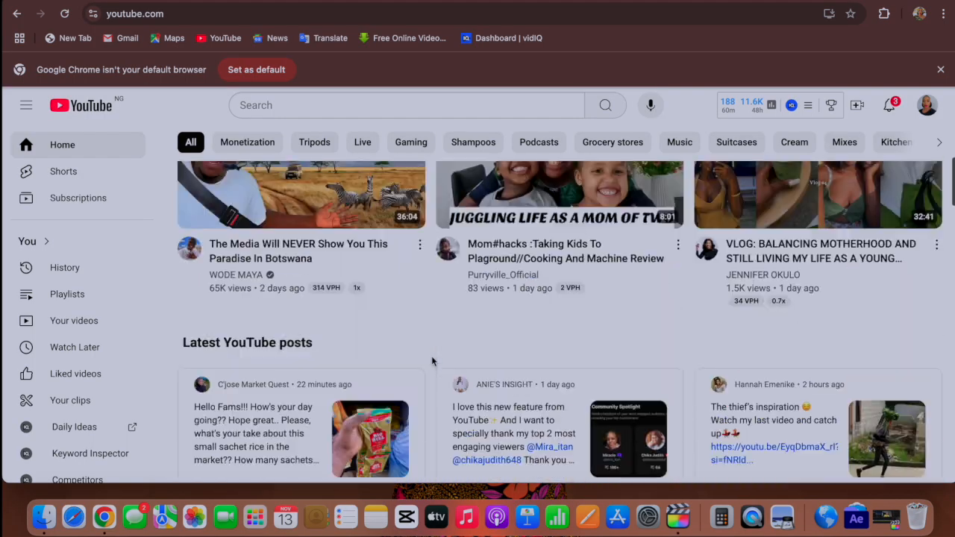
left_click(927, 107)
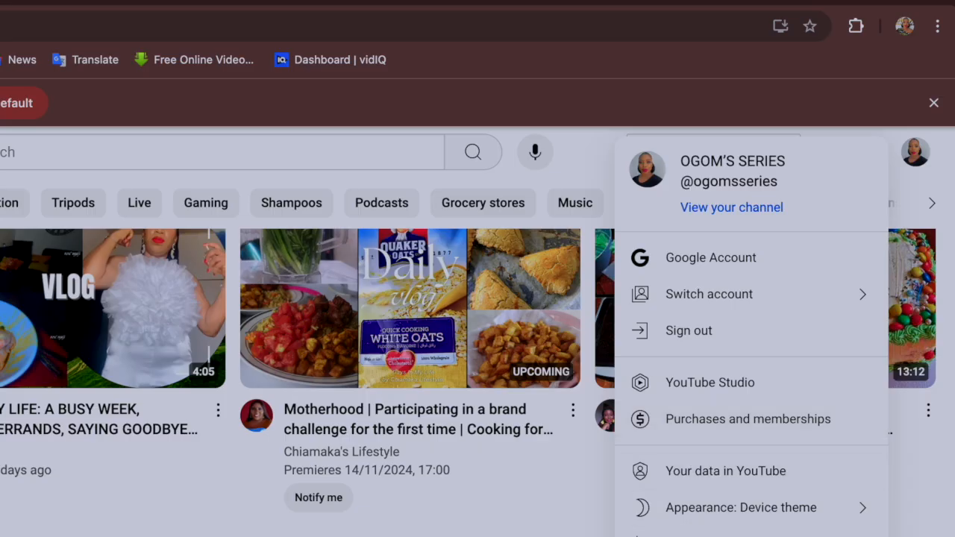
scroll(746, 396, "down", 2)
scroll(713, 392, "up", 2)
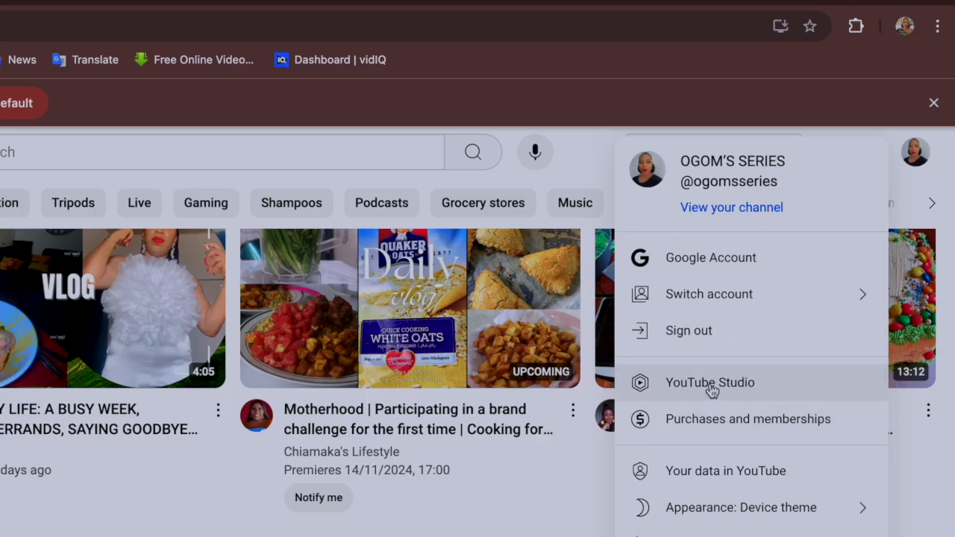
left_click(711, 384)
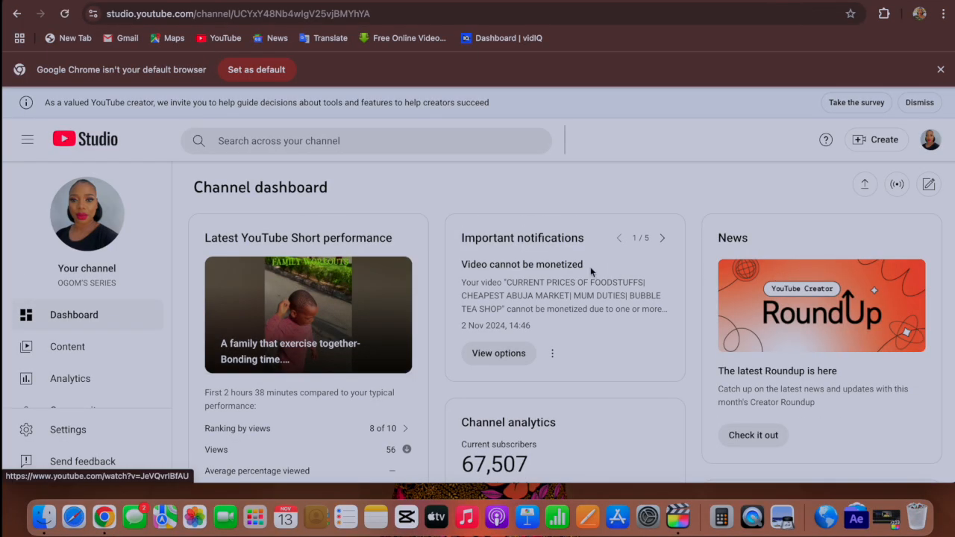
Look over the channel dashboard, including analytics, published videos, latest comments and recent activity.
scroll(435, 382, "down", 10)
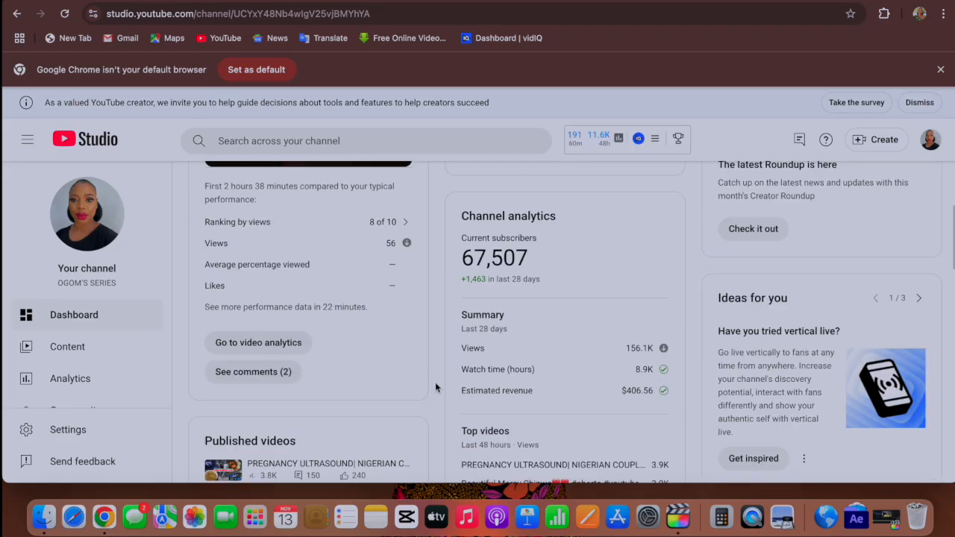
scroll(435, 386, "down", 1)
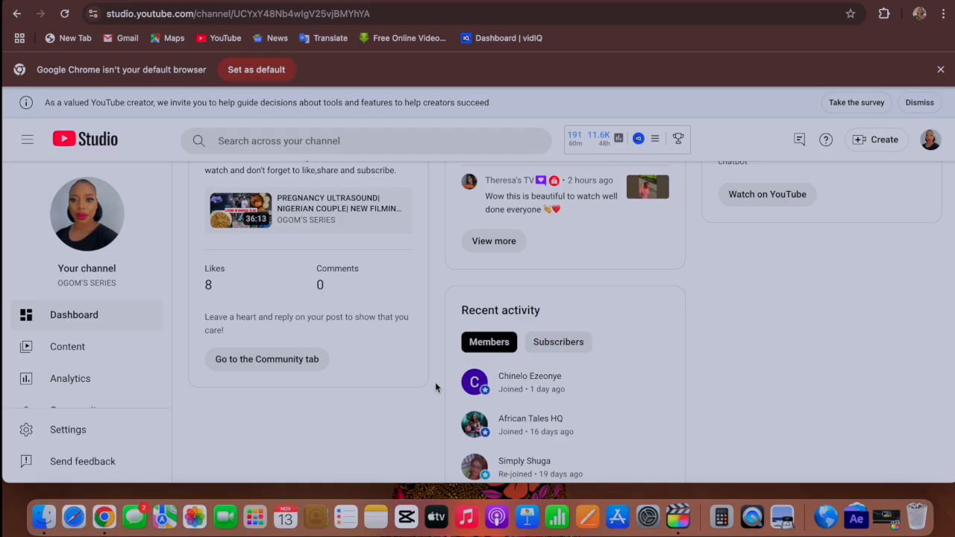
scroll(435, 382, "up", 10)
scroll(435, 382, "down", 6)
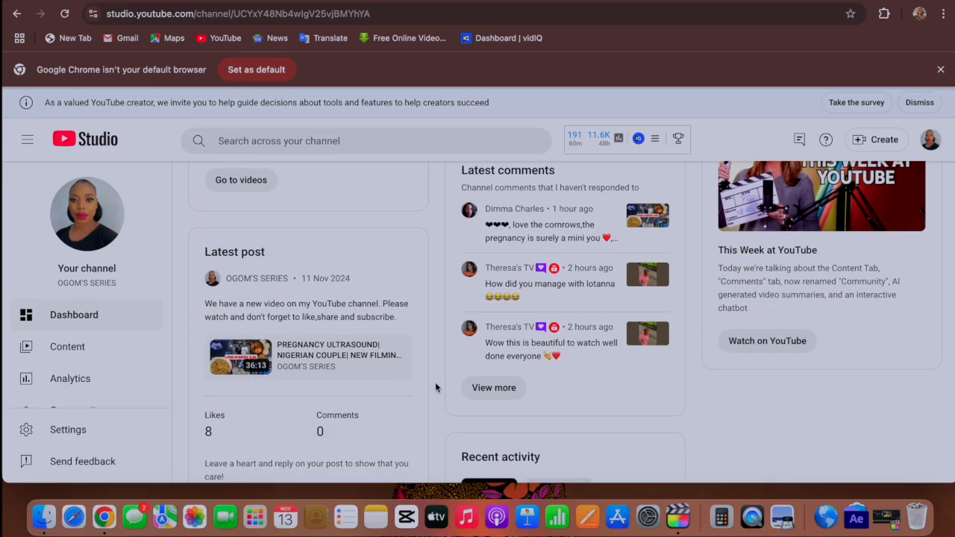
scroll(698, 391, "up", 6)
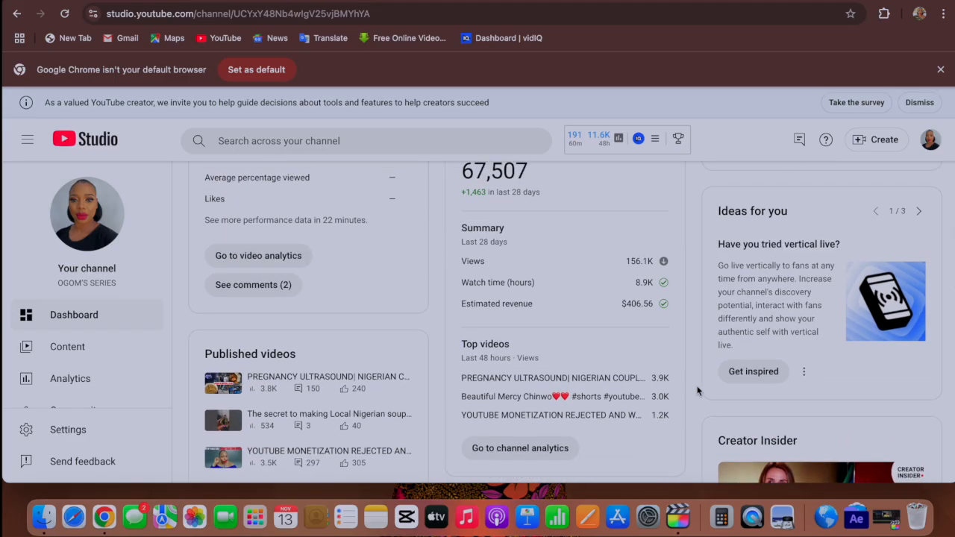
scroll(698, 391, "down", 5)
scroll(698, 391, "up", 10)
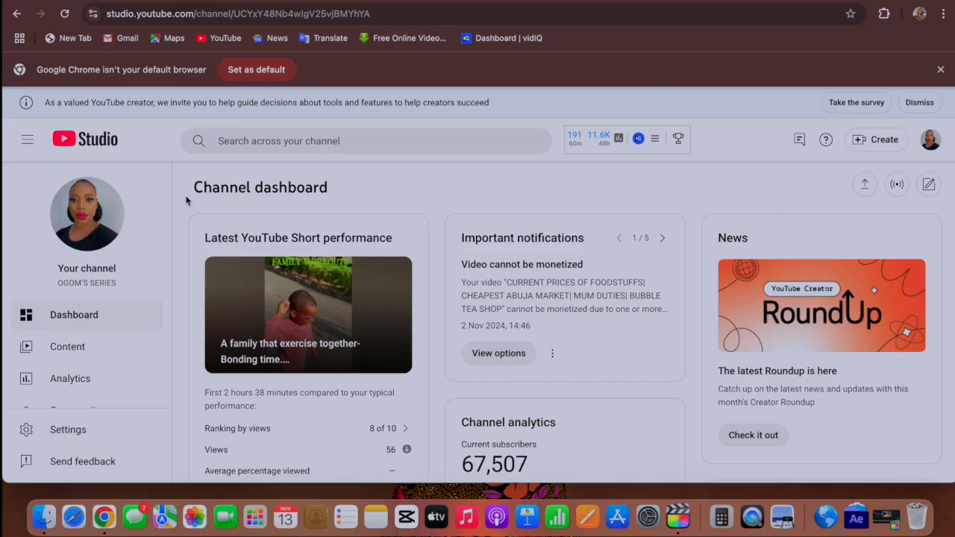
scroll(177, 293, "down", 2)
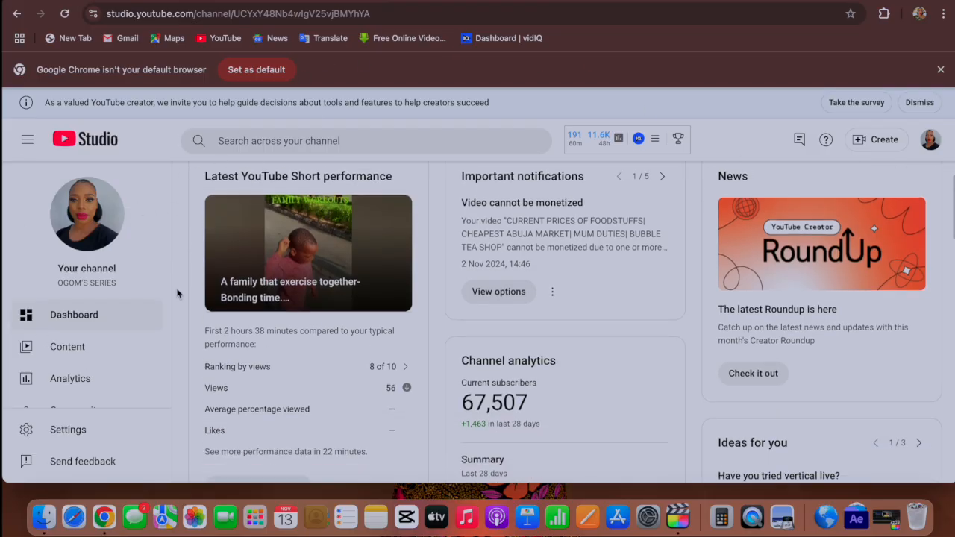
Open the channel's content list and browse through the uploaded videos with their visibility and monetisation status.
left_click(77, 351)
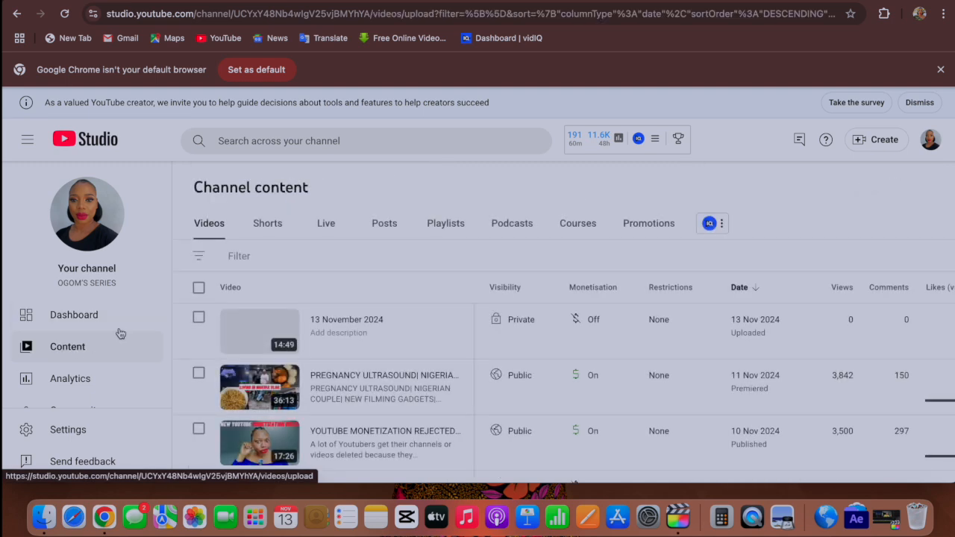
scroll(449, 358, "down", 10)
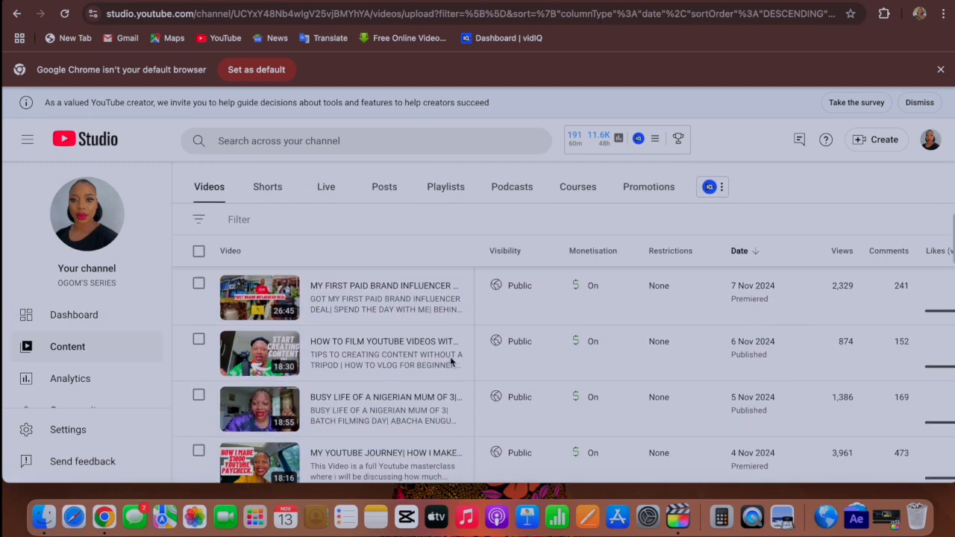
scroll(451, 362, "down", 12)
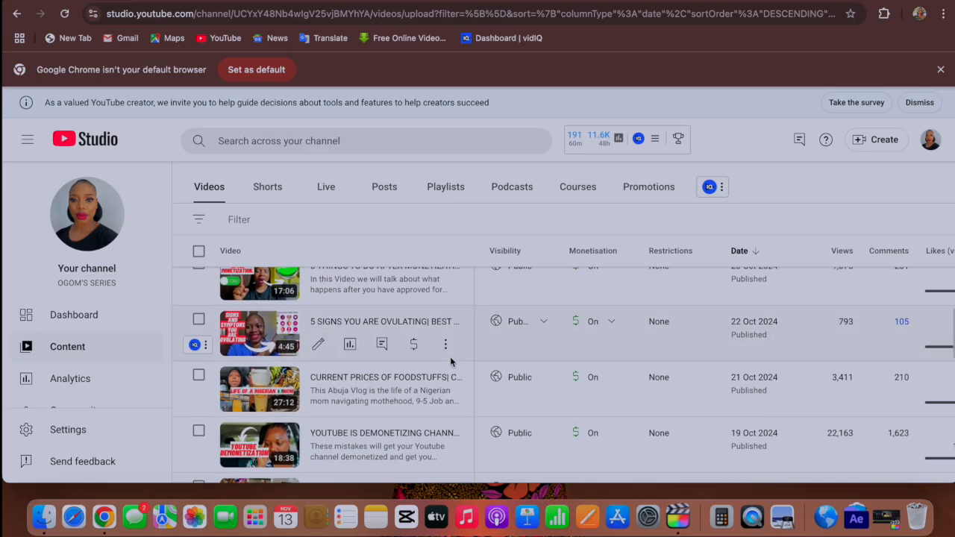
scroll(450, 361, "down", 10)
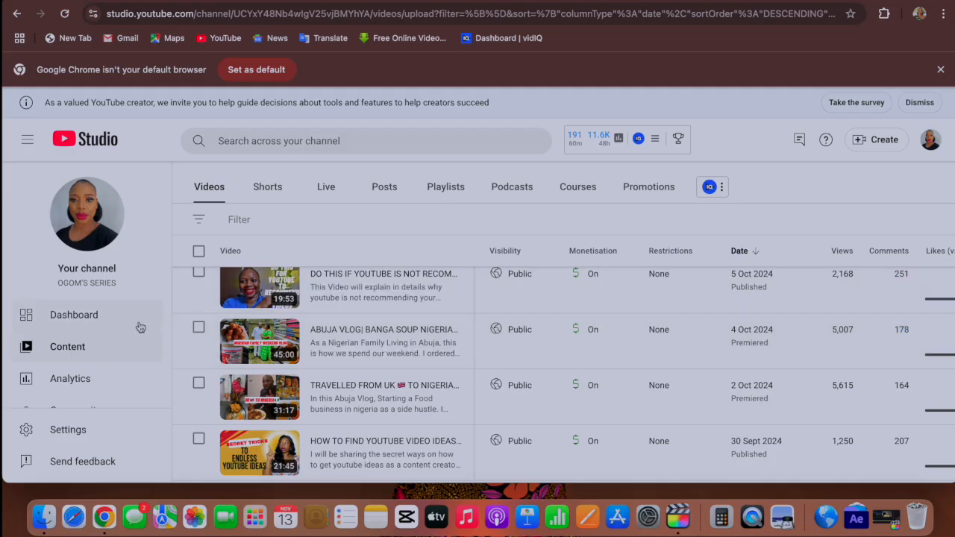
Look through the Studio sections from Analytics and Community through Copyright, Earn, Customisation and Audio library.
scroll(116, 379, "down", 2)
scroll(117, 380, "up", 2)
scroll(116, 380, "down", 3)
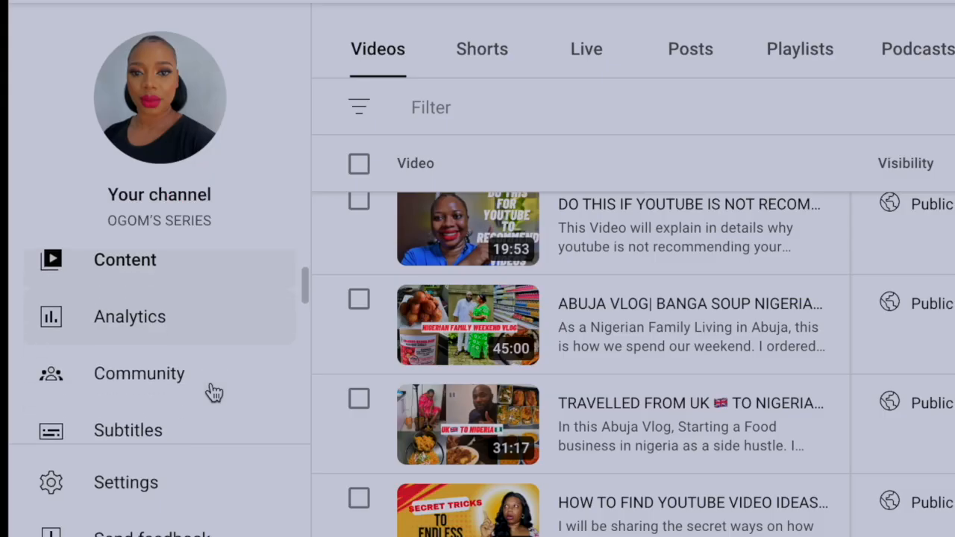
scroll(214, 393, "down", 1)
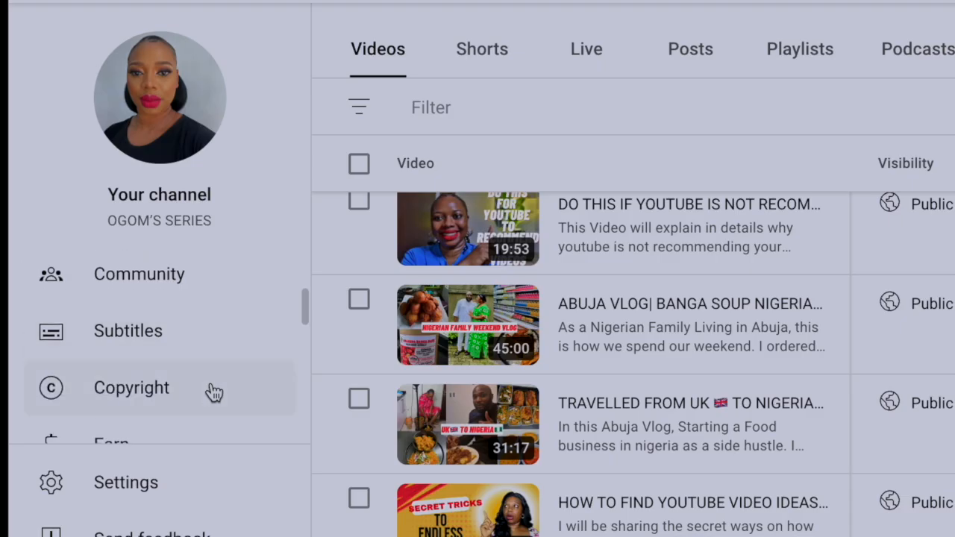
scroll(214, 394, "down", 1)
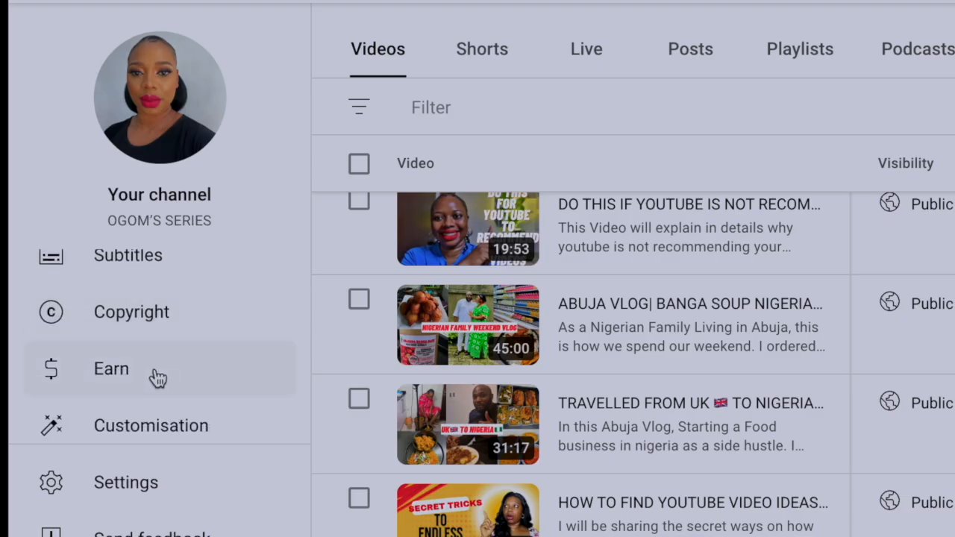
scroll(157, 379, "down", 2)
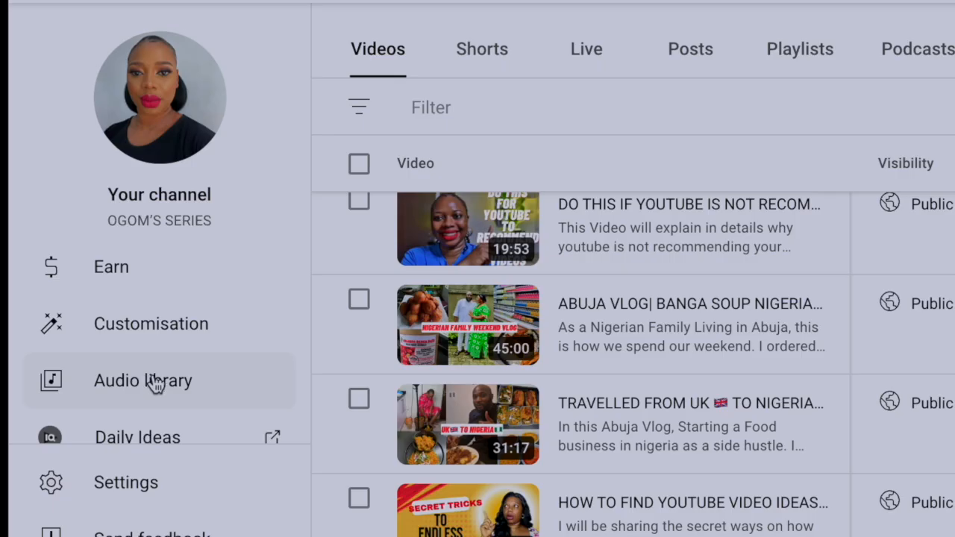
scroll(155, 383, "up", 5)
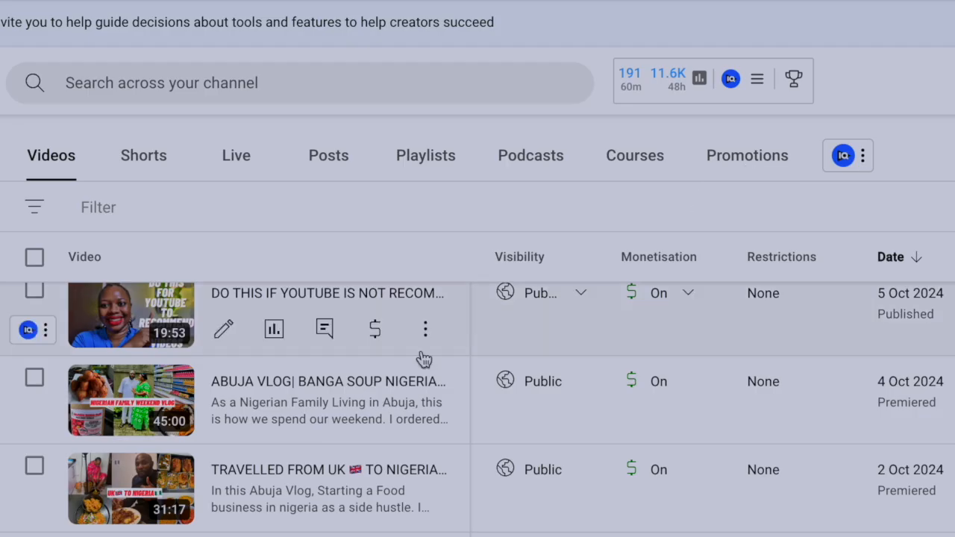
Set monetisation to On for the newest video, 13 November 2024, and continue to its content rating.
scroll(309, 393, "up", 5)
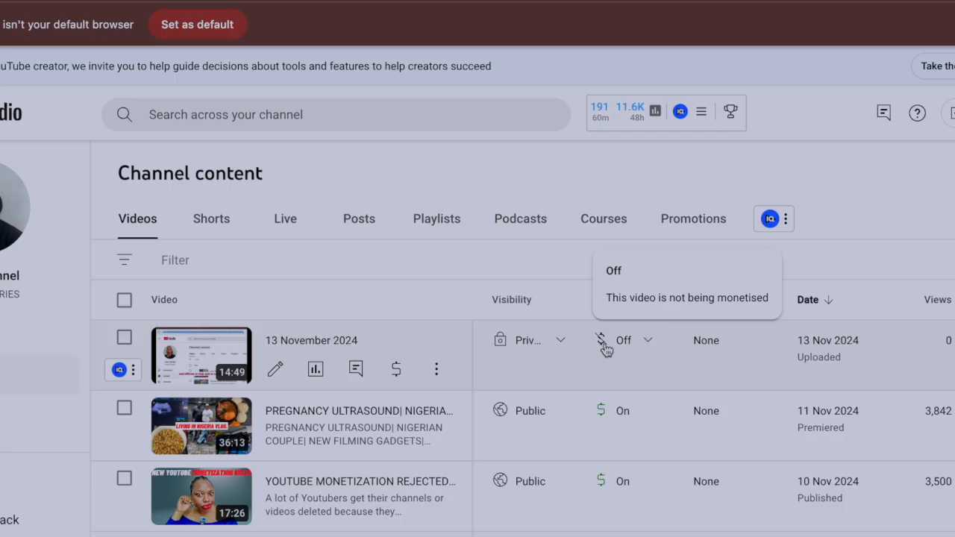
left_click(606, 345)
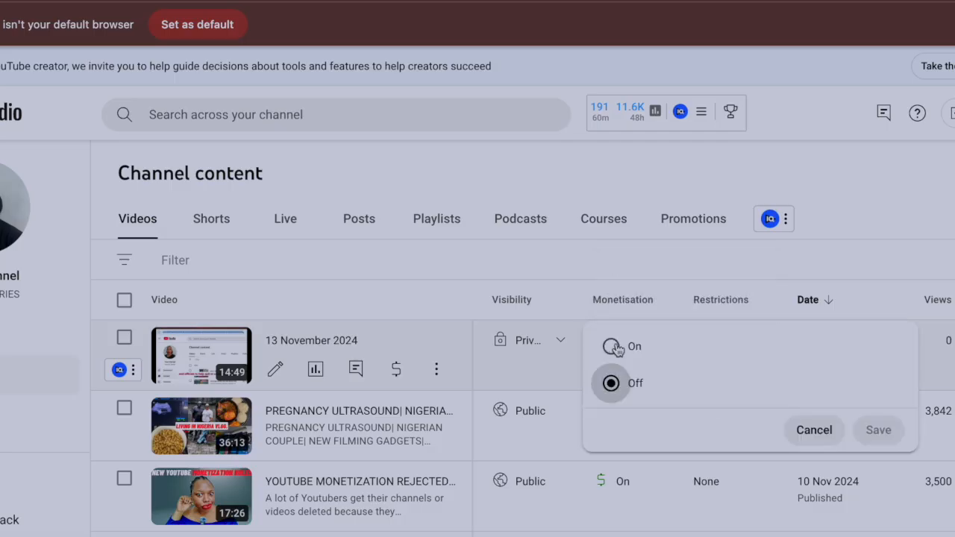
left_click(614, 347)
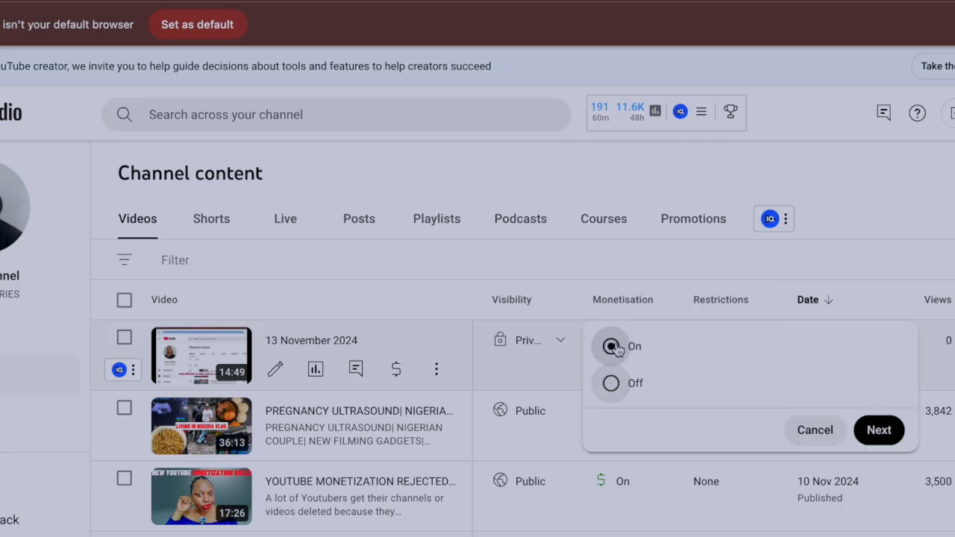
left_click(879, 432)
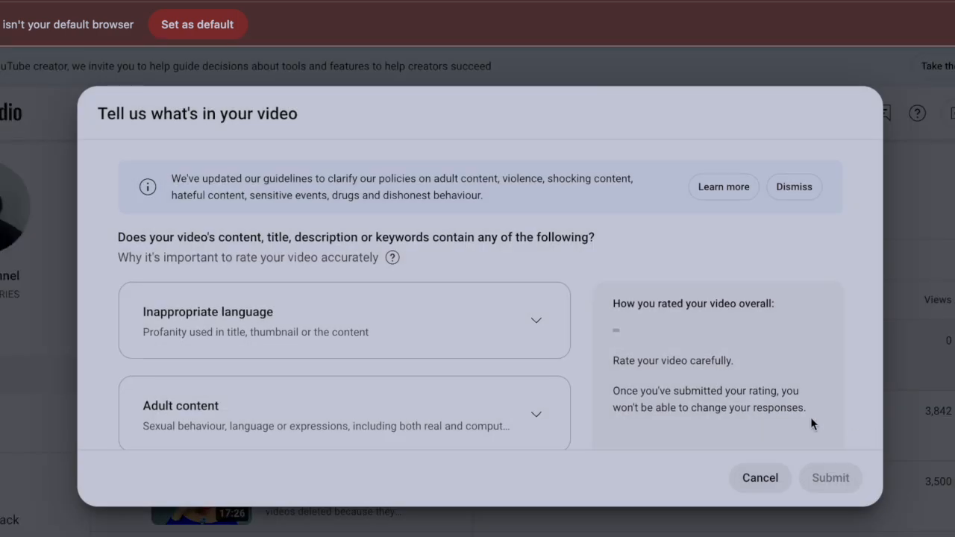
Review the content rating questionnaire, expanding Inappropriate language and reading the categories from Adult content to Controversial issues.
scroll(580, 368, "down", 1)
scroll(581, 368, "up", 1)
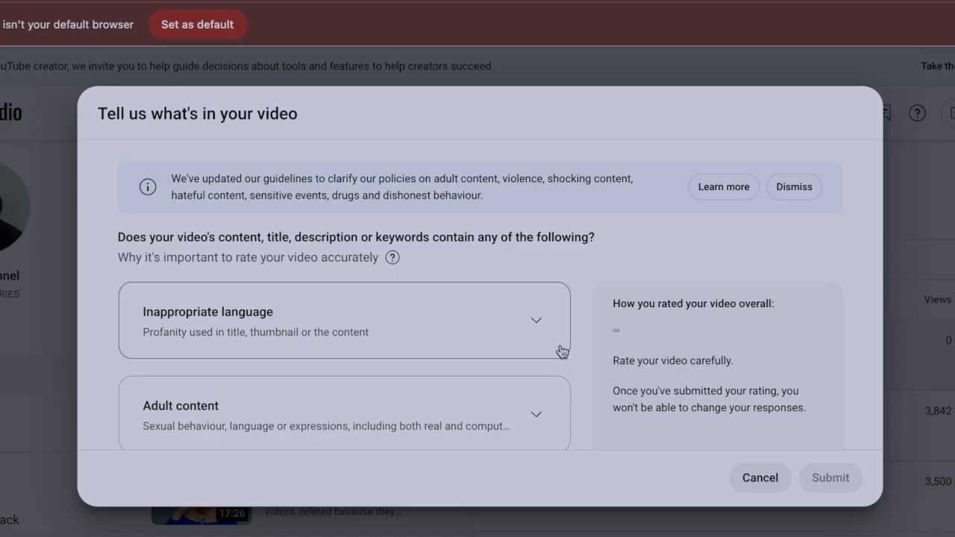
left_click(535, 325)
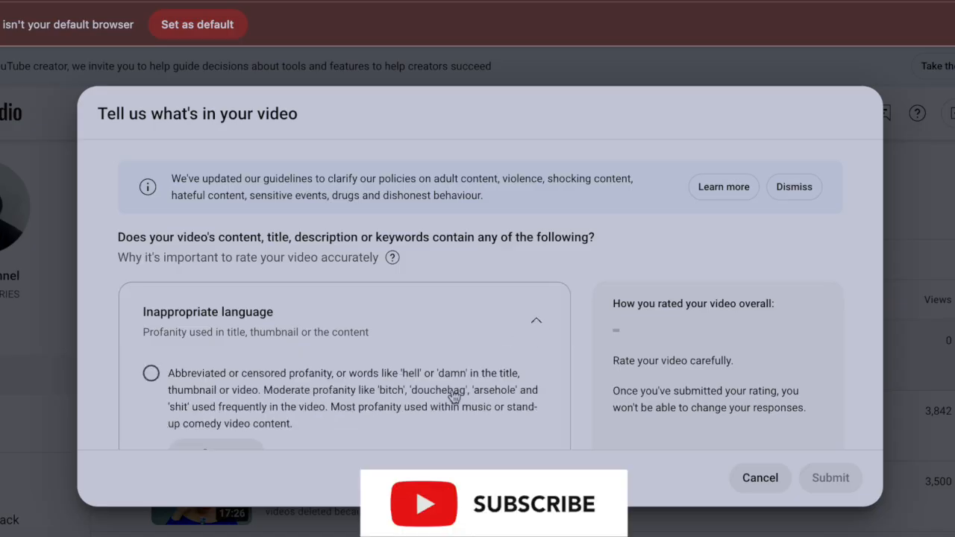
scroll(451, 397, "down", 10)
scroll(447, 397, "up", 2)
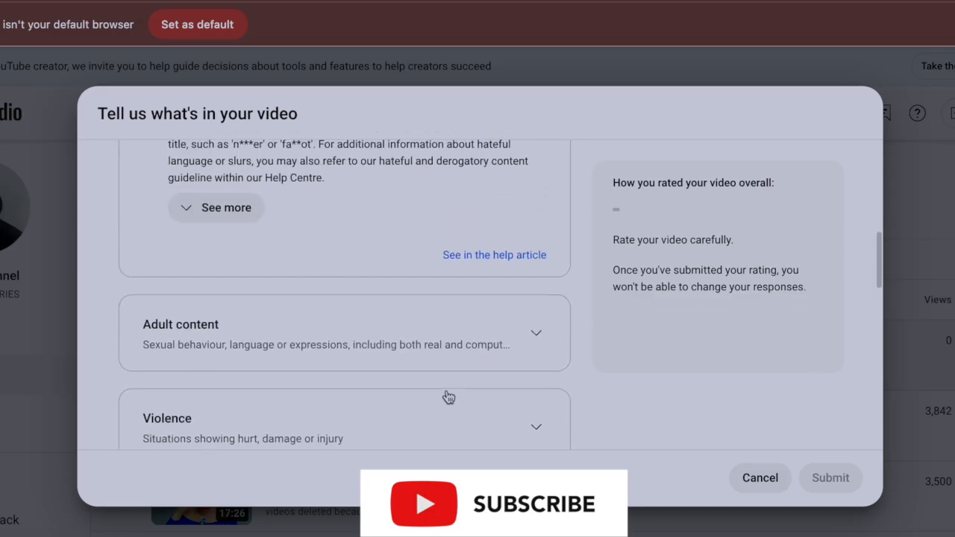
scroll(448, 397, "down", 3)
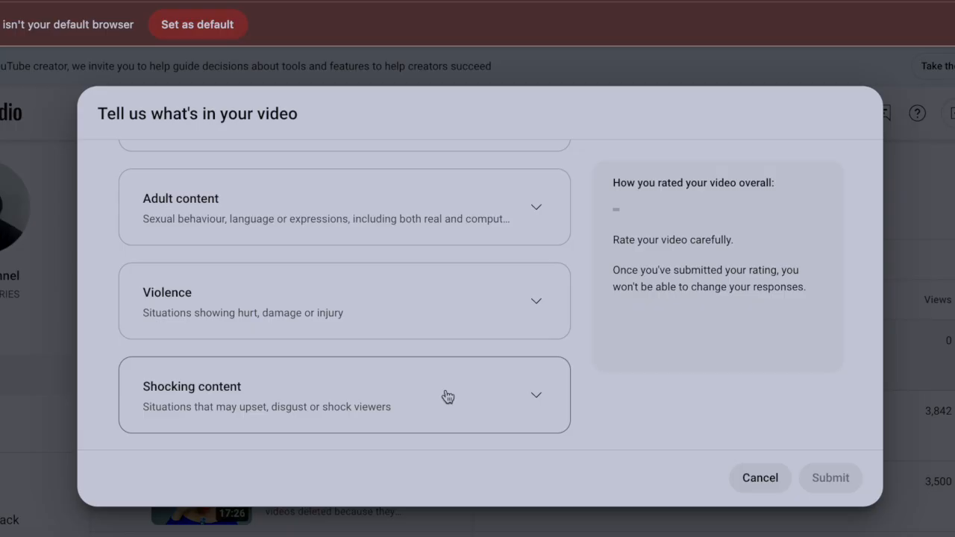
scroll(448, 396, "down", 10)
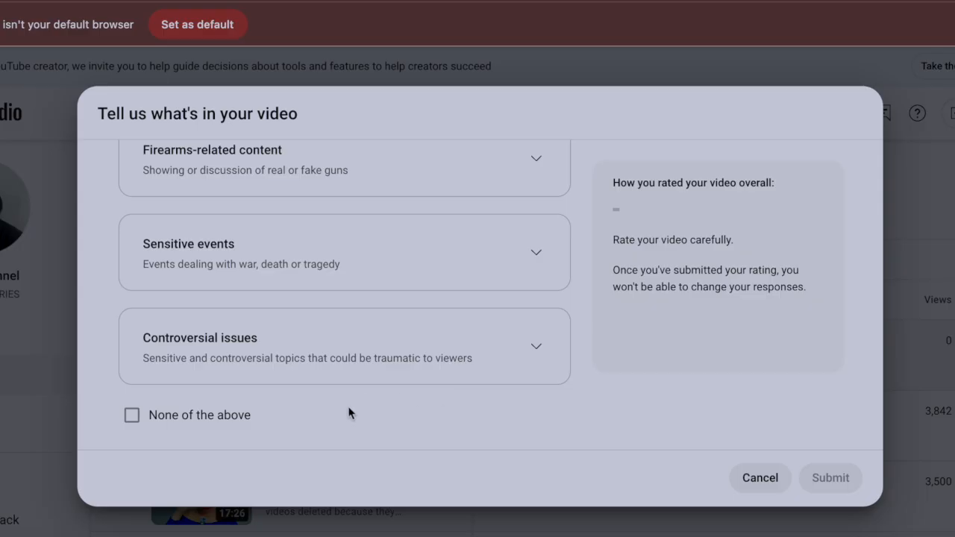
Rate the video's content as None of the above, check the category ratings, and submit the rating.
left_click(132, 418)
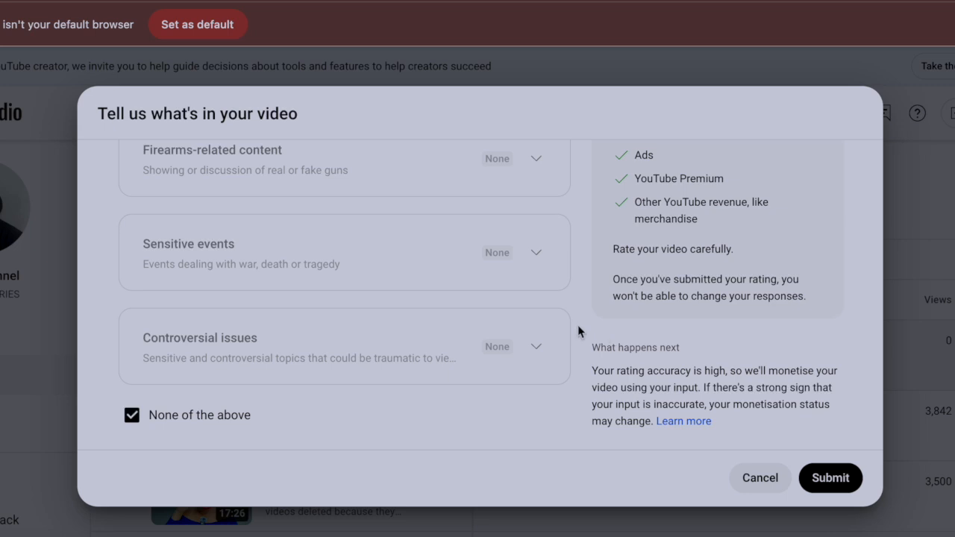
scroll(578, 325, "up", 10)
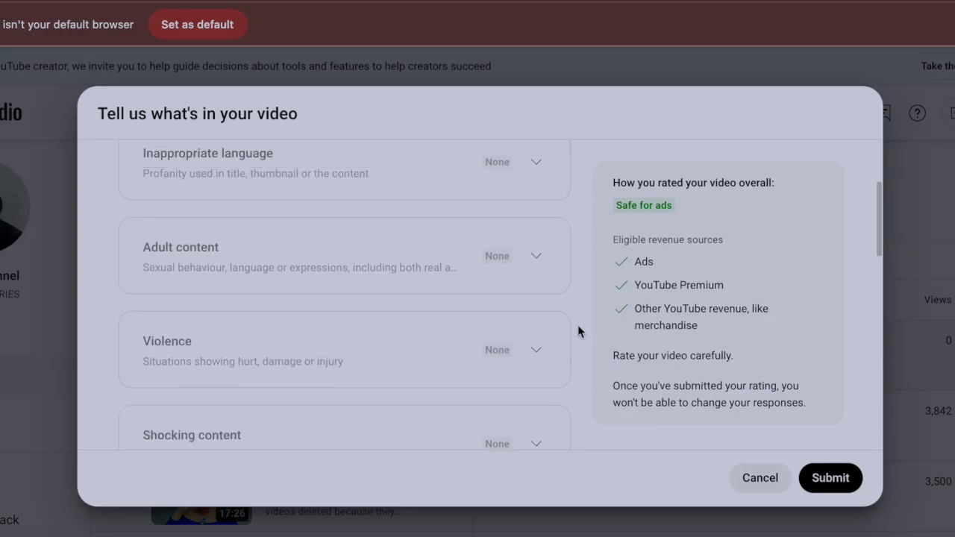
scroll(578, 325, "down", 8)
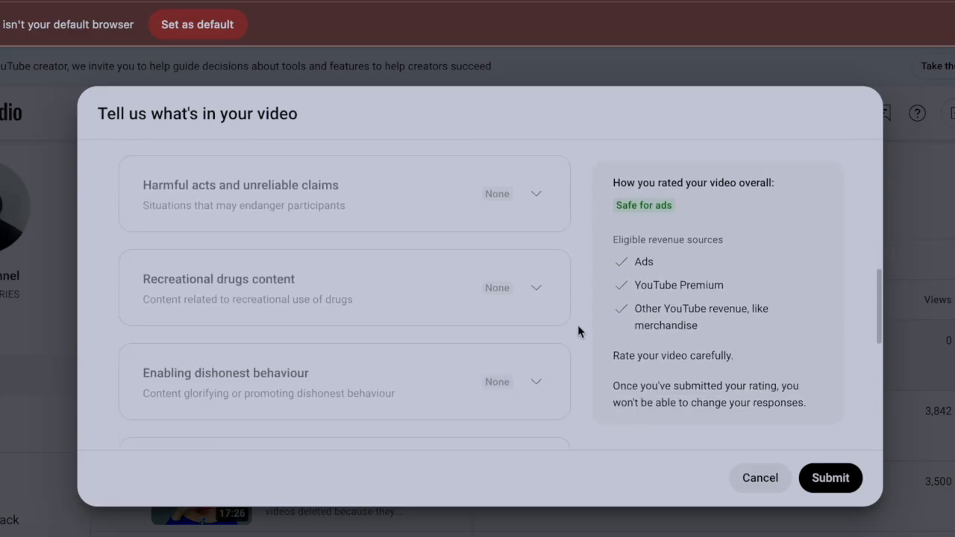
scroll(578, 328, "down", 5)
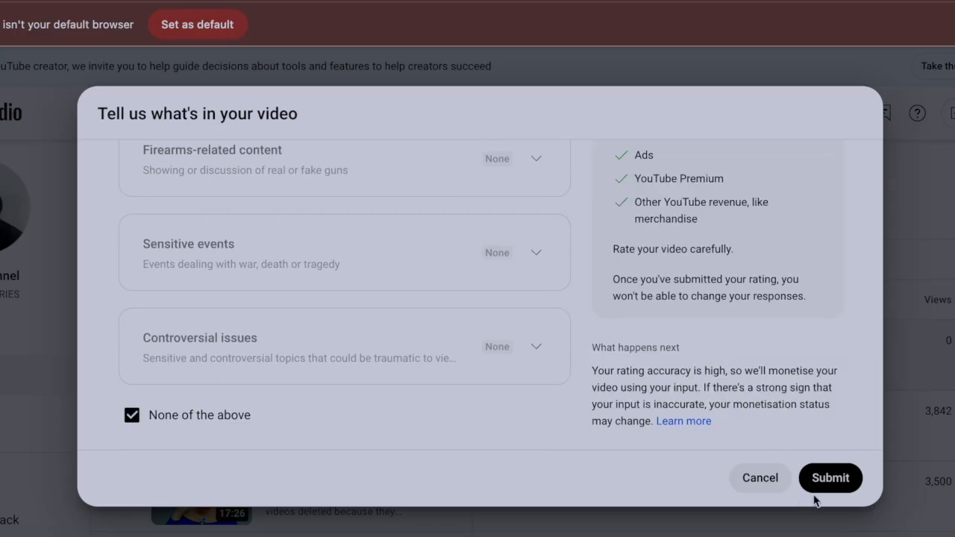
left_click(835, 480)
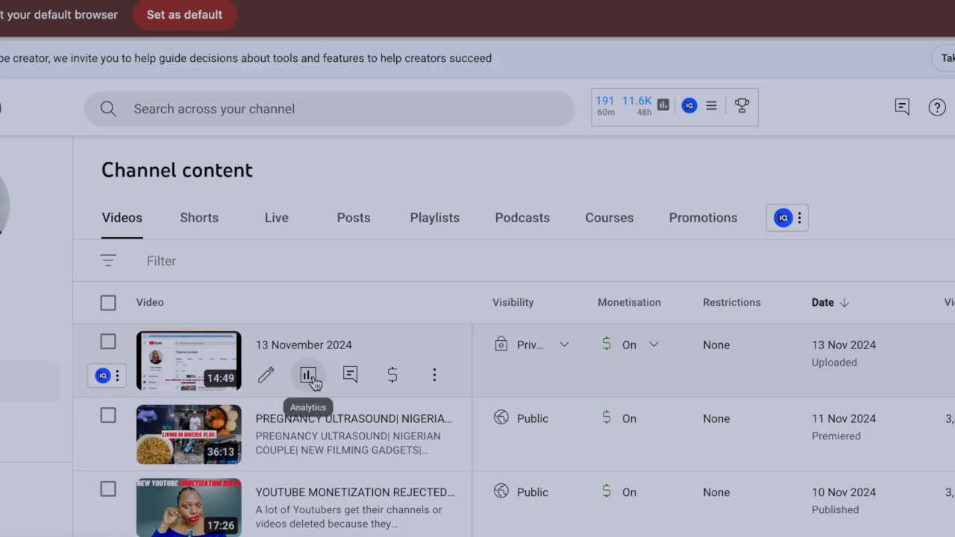
Open the 13 November 2024 video's monetisation settings and bring up its mid-roll ad placement for review.
left_click(393, 377)
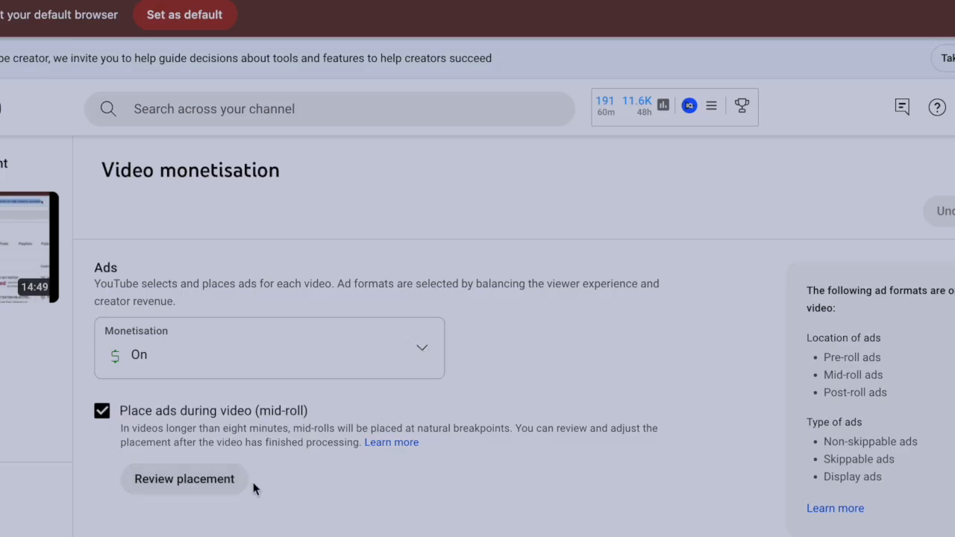
left_click(206, 484)
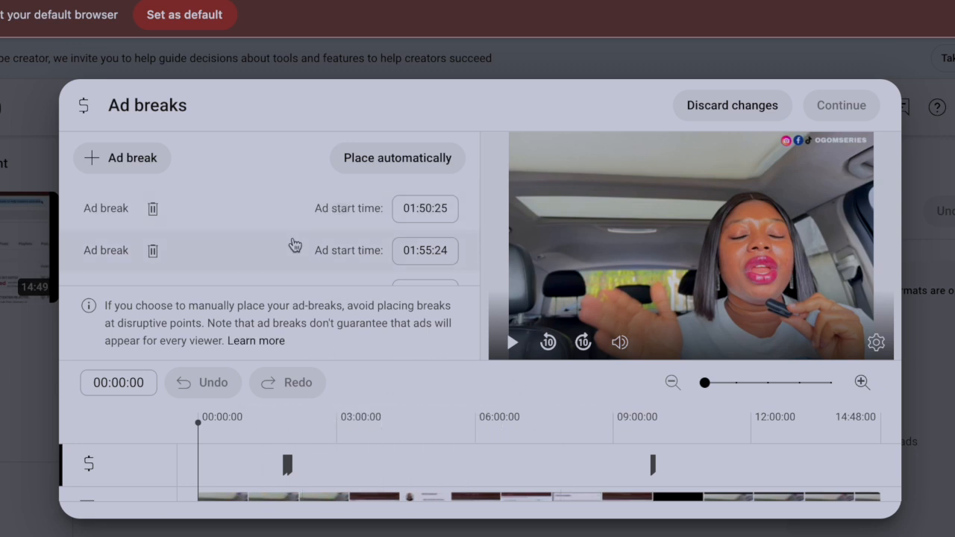
Examine the video's automatically placed mid-roll ad breaks, comparing their start times with their positions on the timeline.
scroll(294, 244, "down", 3)
scroll(293, 245, "up", 3)
scroll(217, 249, "down", 3)
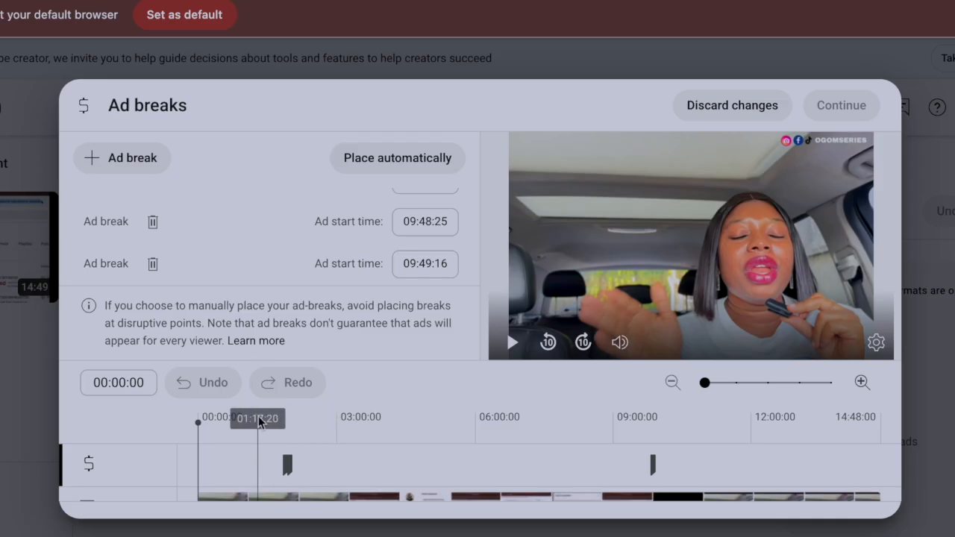
scroll(302, 238, "down", 2)
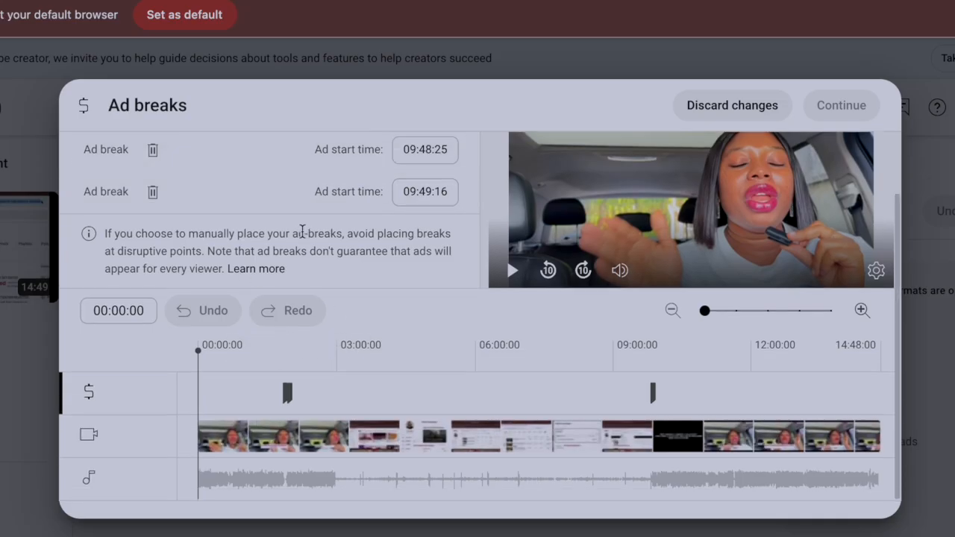
scroll(300, 231, "up", 2)
scroll(292, 241, "down", 2)
scroll(290, 237, "up", 2)
scroll(292, 239, "up", 2)
scroll(291, 240, "down", 1)
scroll(290, 239, "down", 1)
scroll(289, 239, "up", 2)
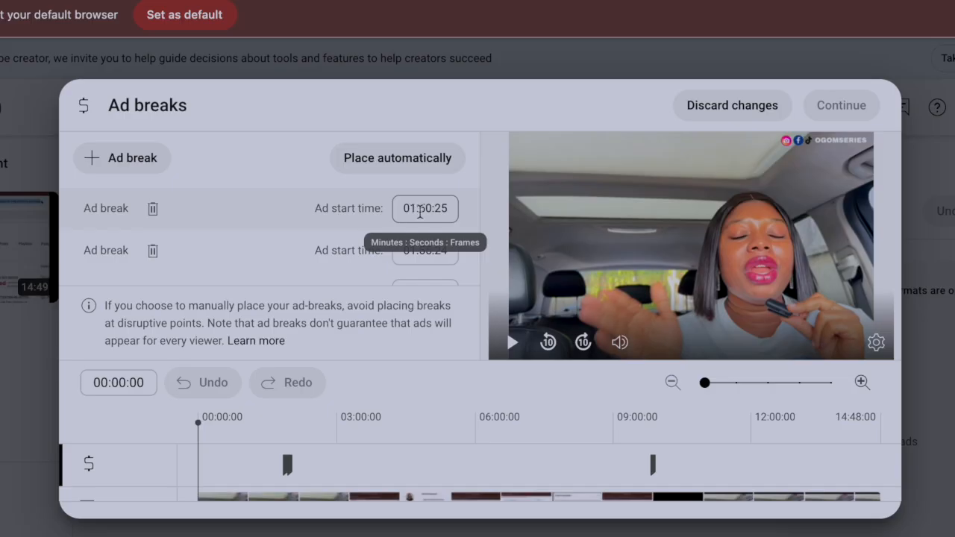
Delete the ad breaks at 01:50:25 and 01:55:24 and add a new one at about 01:56:17.
left_click(154, 213)
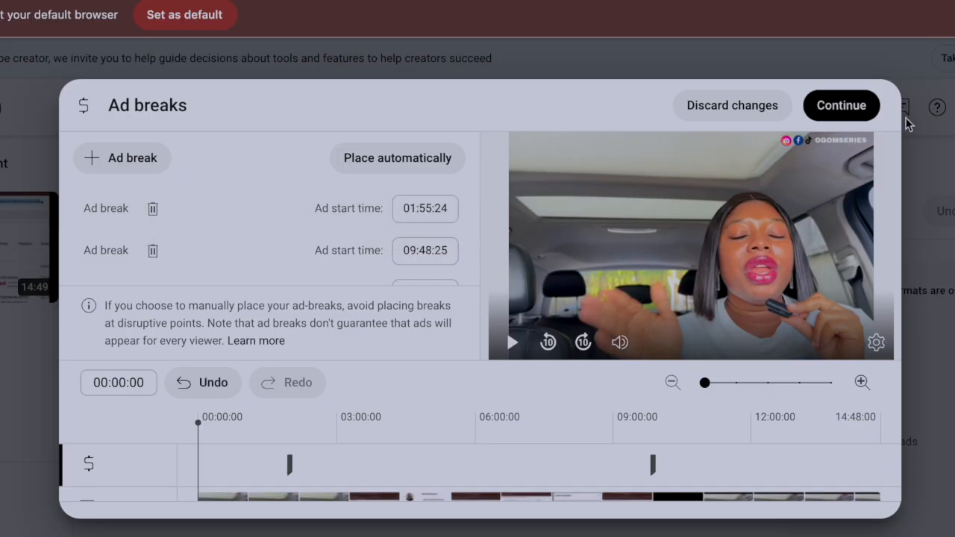
left_click(154, 212)
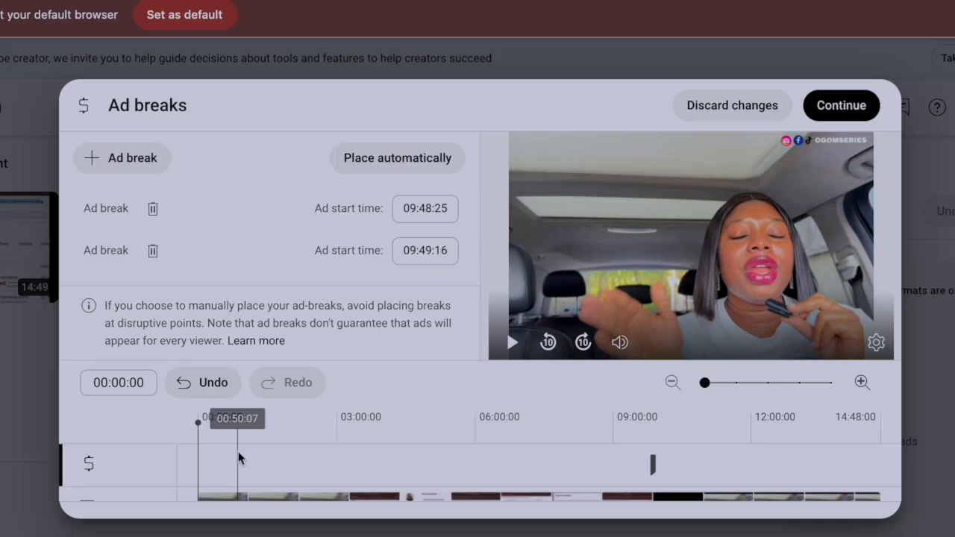
left_click_drag(235, 452, 307, 403)
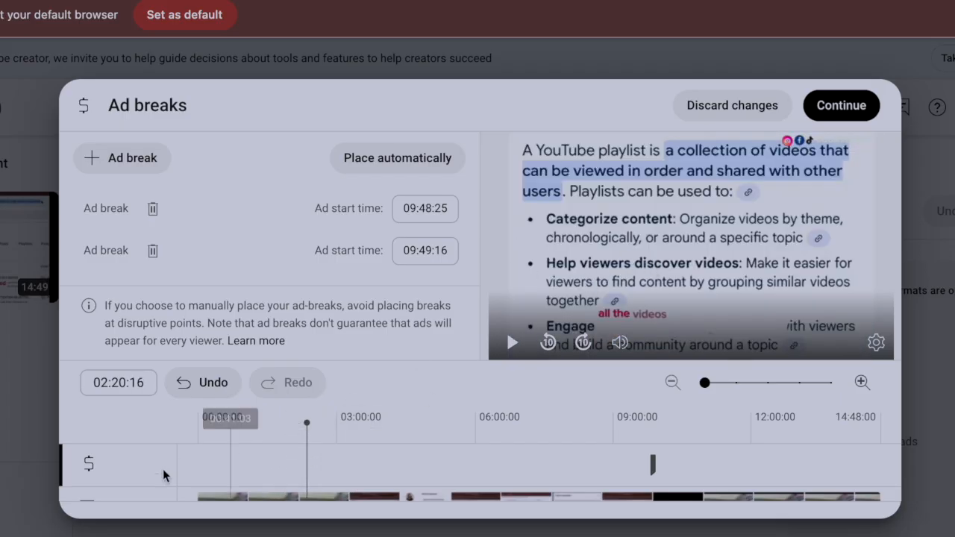
left_click(234, 418)
left_click_drag(234, 418, 288, 421)
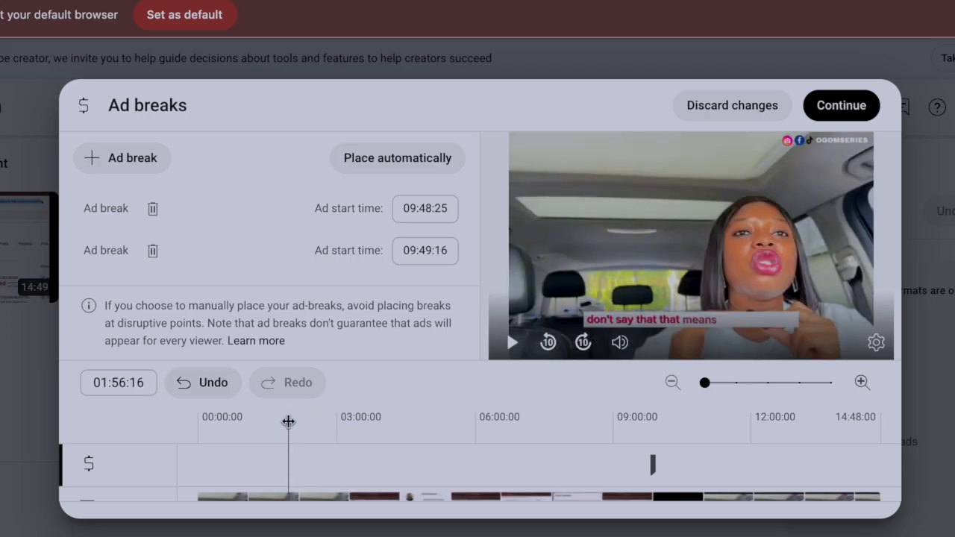
left_click(132, 157)
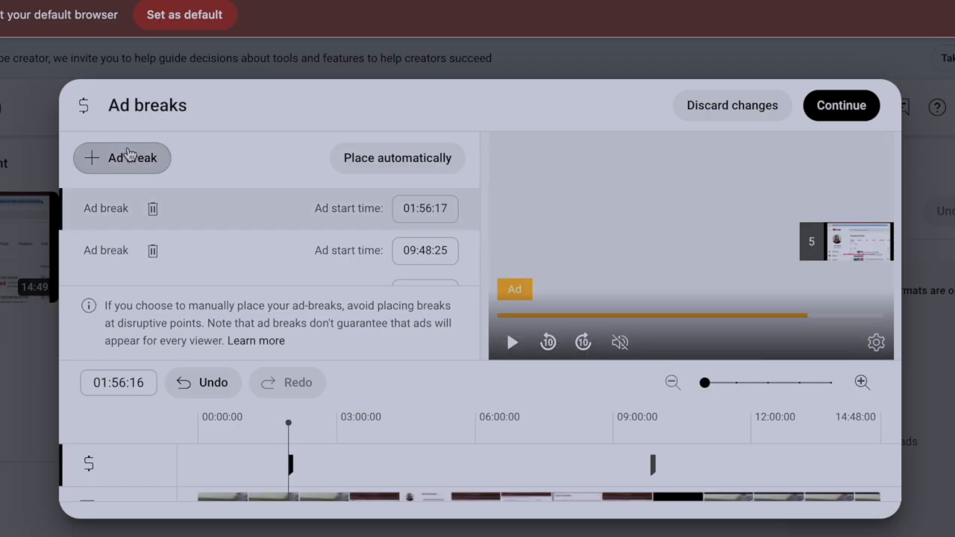
Add two more ad breaks on the timeline, at about 03:39:12 and 05:10:25.
left_click(317, 414)
left_click_drag(317, 412, 367, 424)
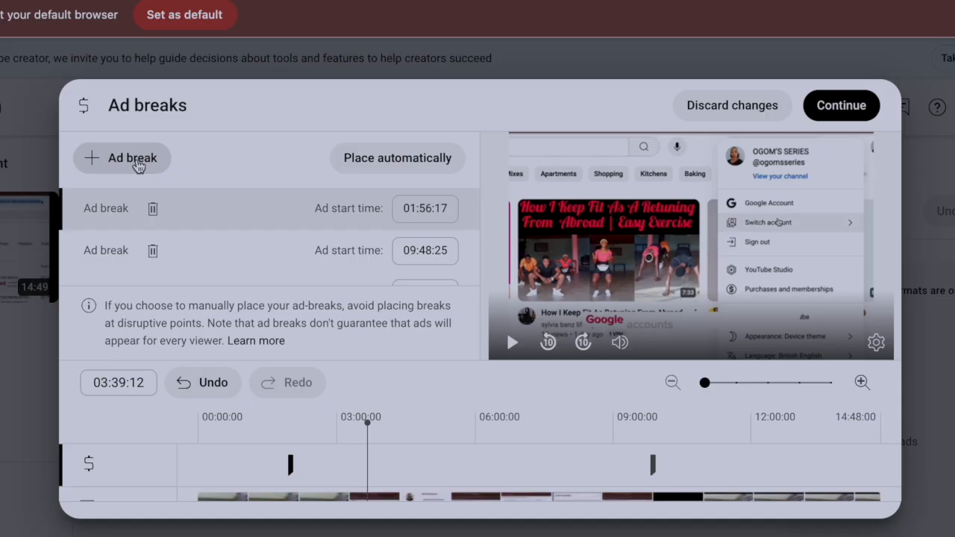
left_click(138, 166)
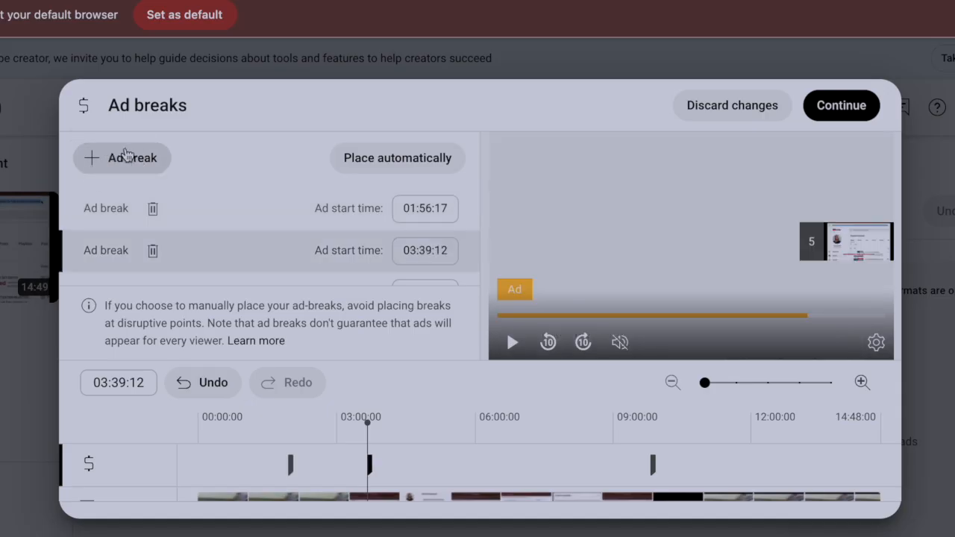
left_click(422, 425)
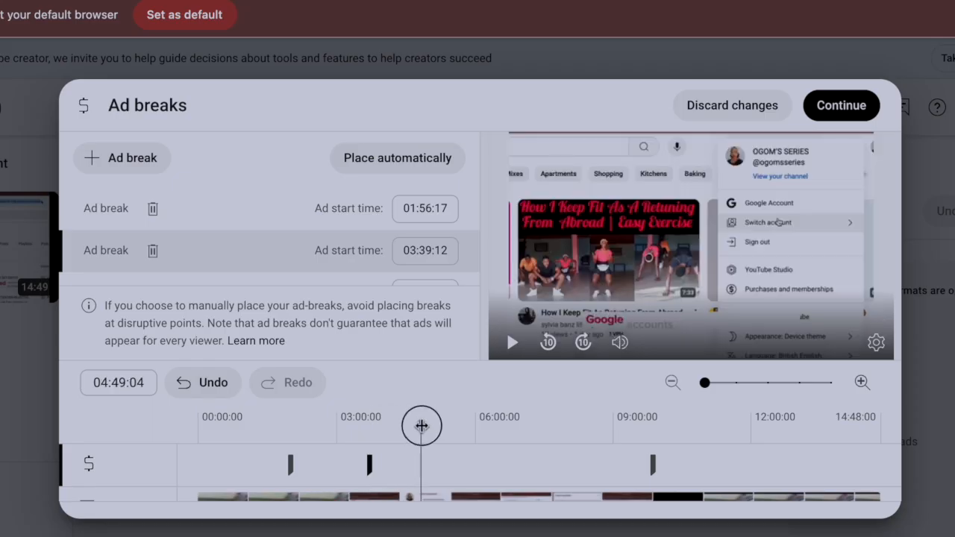
left_click_drag(421, 425, 438, 426)
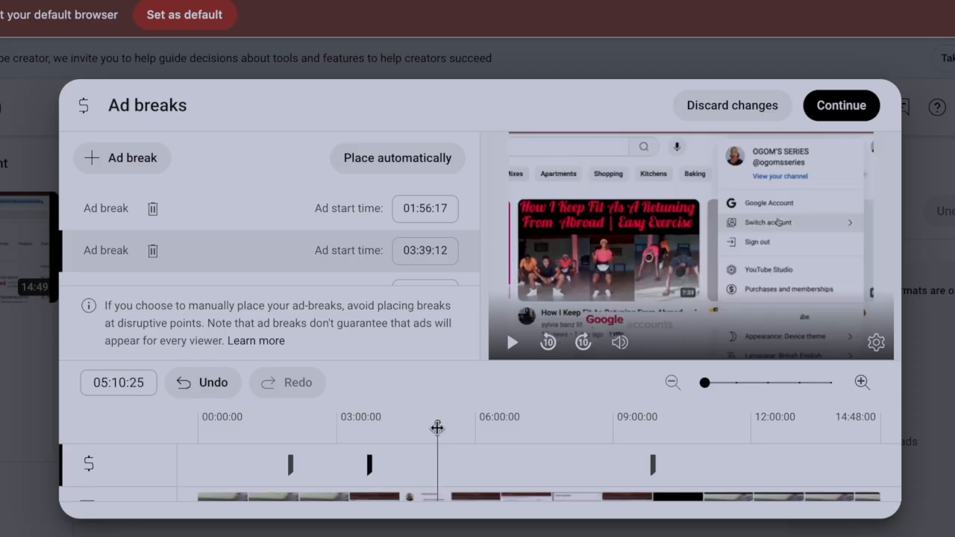
left_click(141, 165)
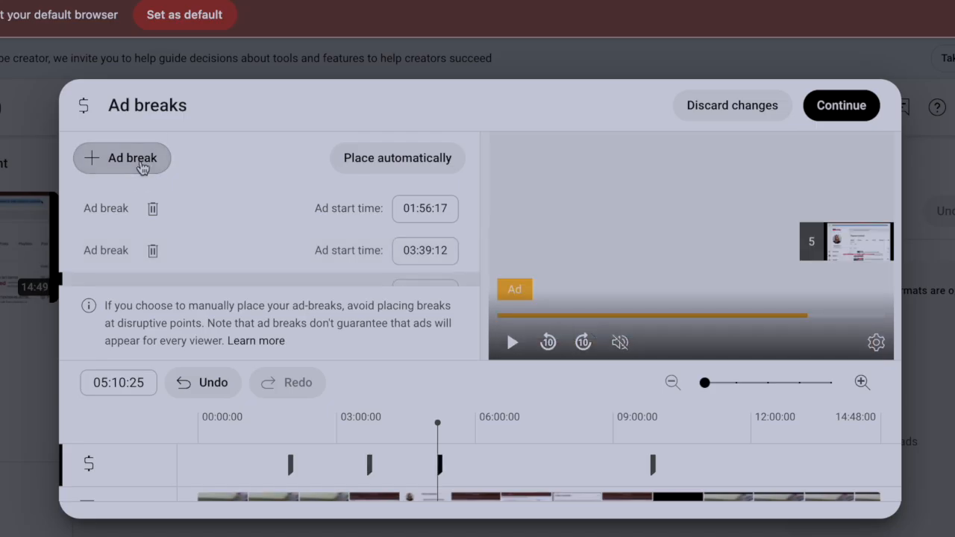
Add ad breaks in the middle of the video at about 06:22:24 and 07:43:29.
left_click(492, 421)
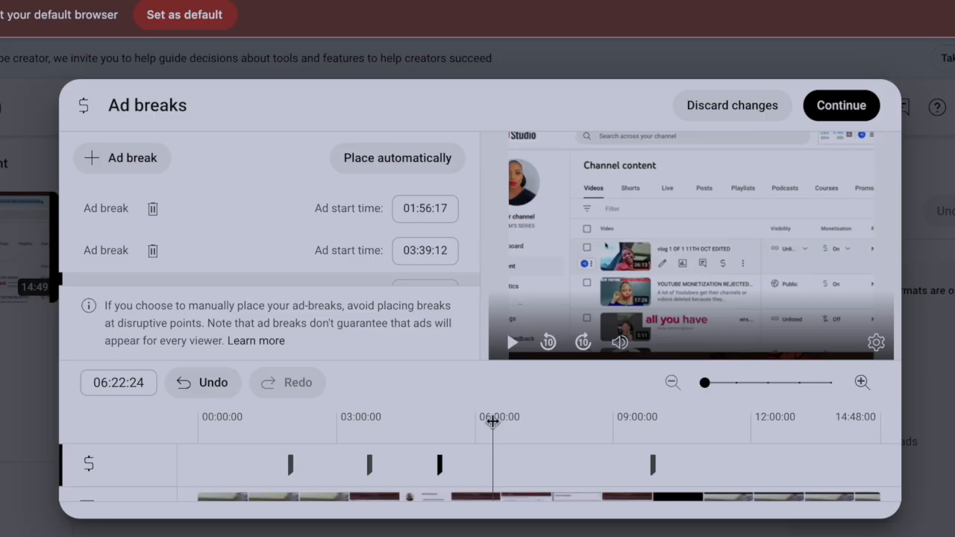
left_click(134, 160)
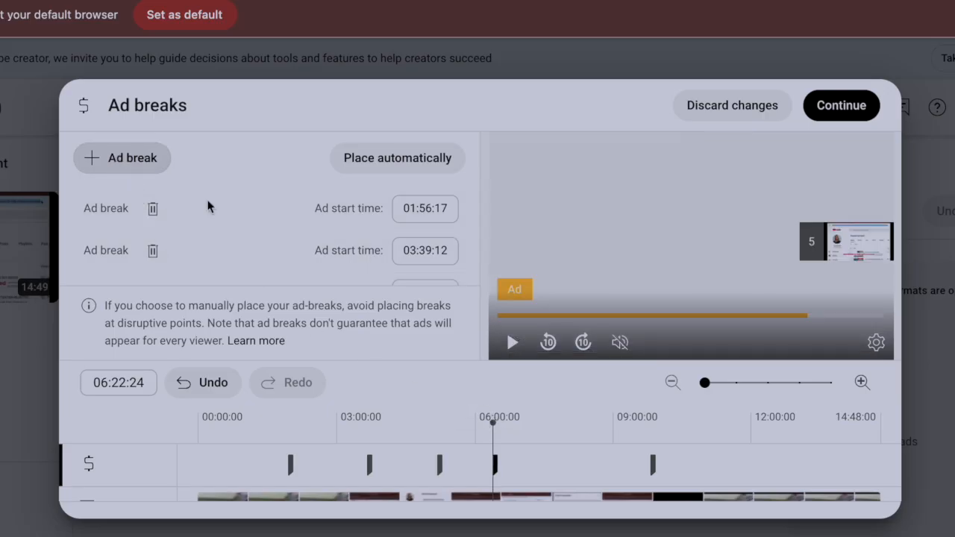
left_click_drag(543, 416, 555, 391)
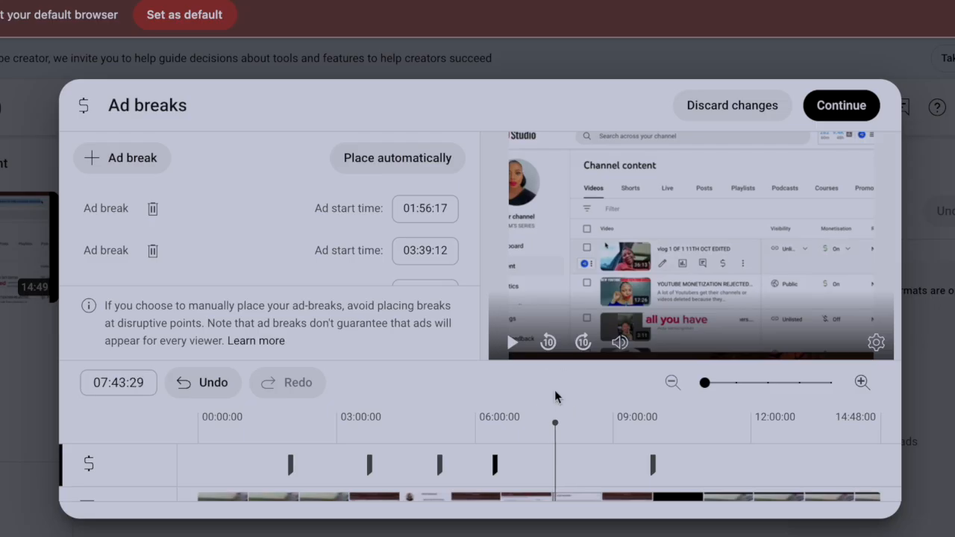
left_click(133, 158)
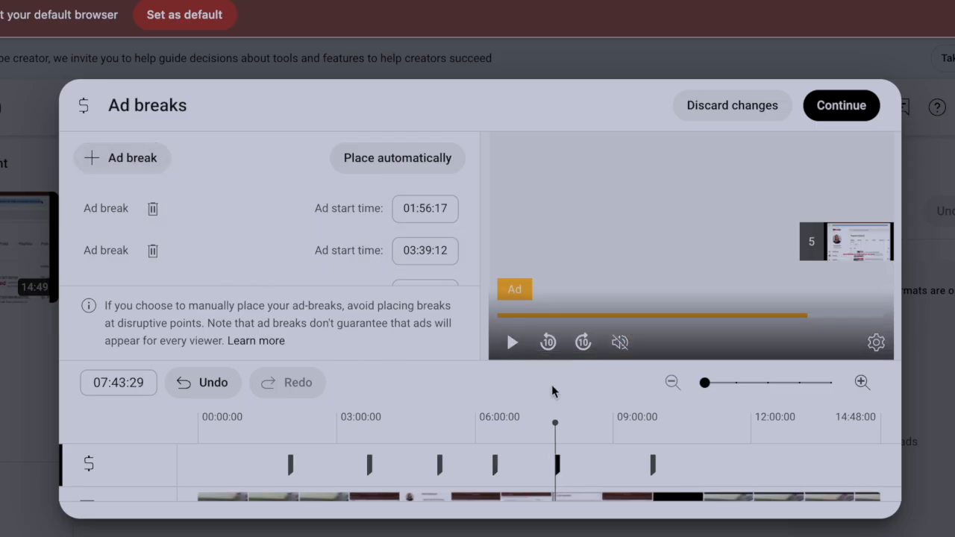
Add one ad break at about 08:57:03 and another at about 11:03:29.
mouse_move(557, 422)
left_mouse_down()
mouse_move(597, 420)
mouse_move(561, 420)
left_mouse_up()
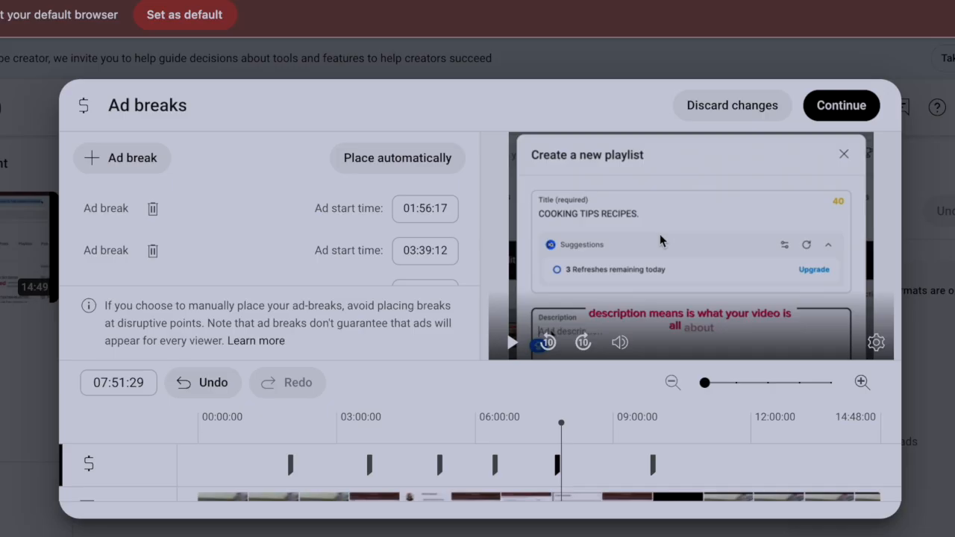
left_click(611, 441)
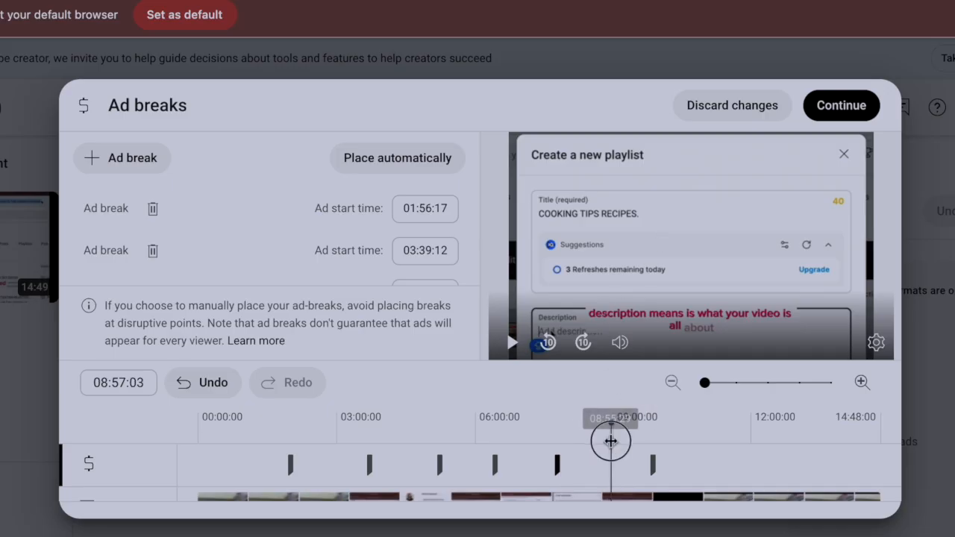
left_click(130, 169)
left_click(708, 437)
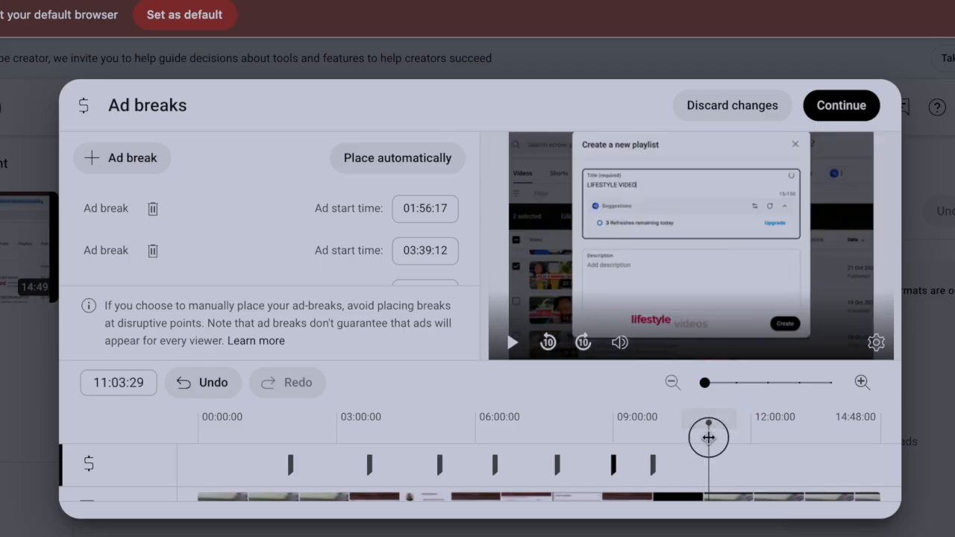
left_click(138, 164)
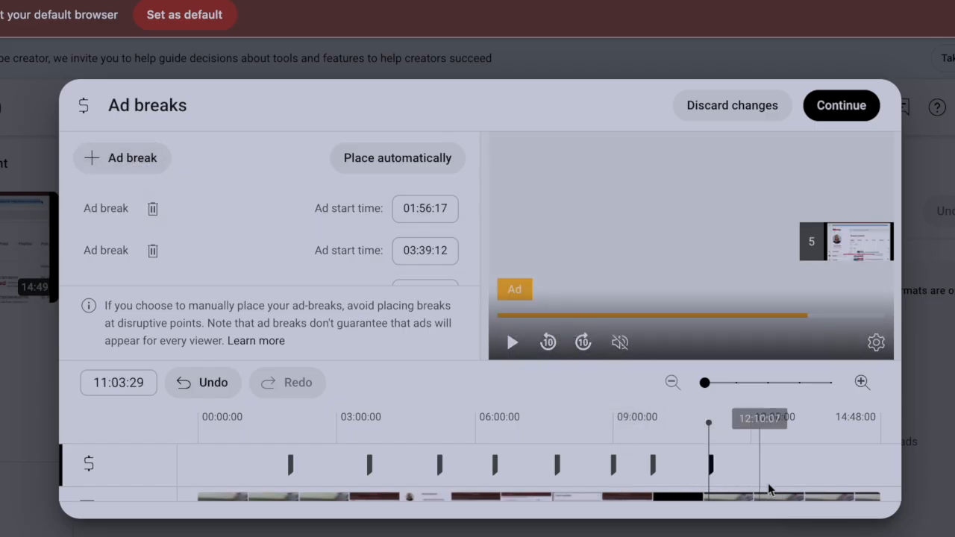
Add the final ad breaks at about 12:22:25, 13:35:29 and 14:45:20, and continue with the edited ad placement.
left_click(771, 430)
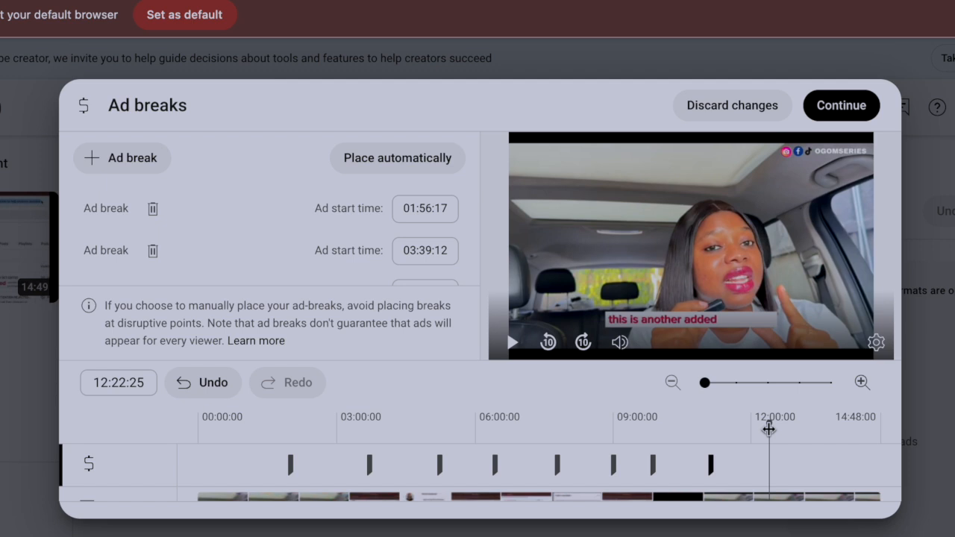
left_click(137, 158)
left_click_drag(770, 419, 826, 414)
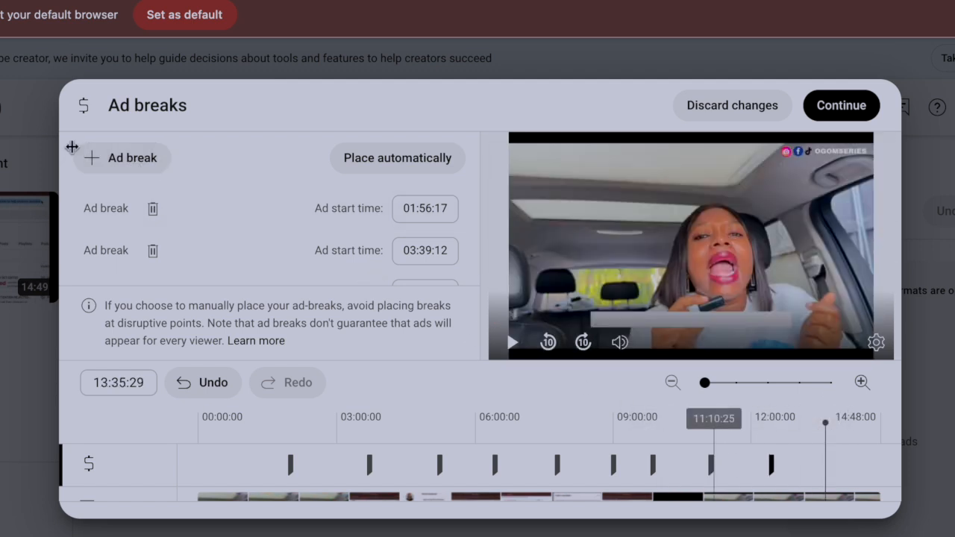
left_click(139, 157)
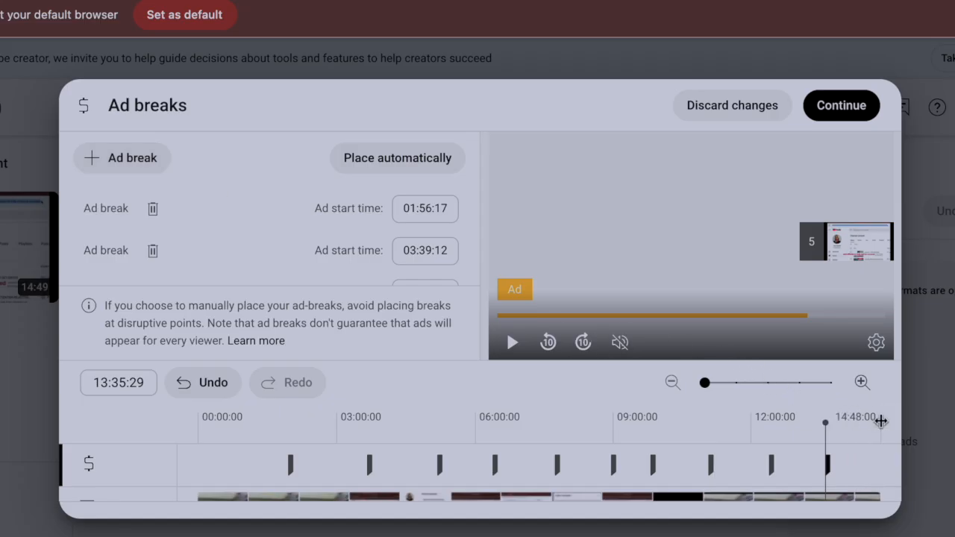
left_click(879, 421)
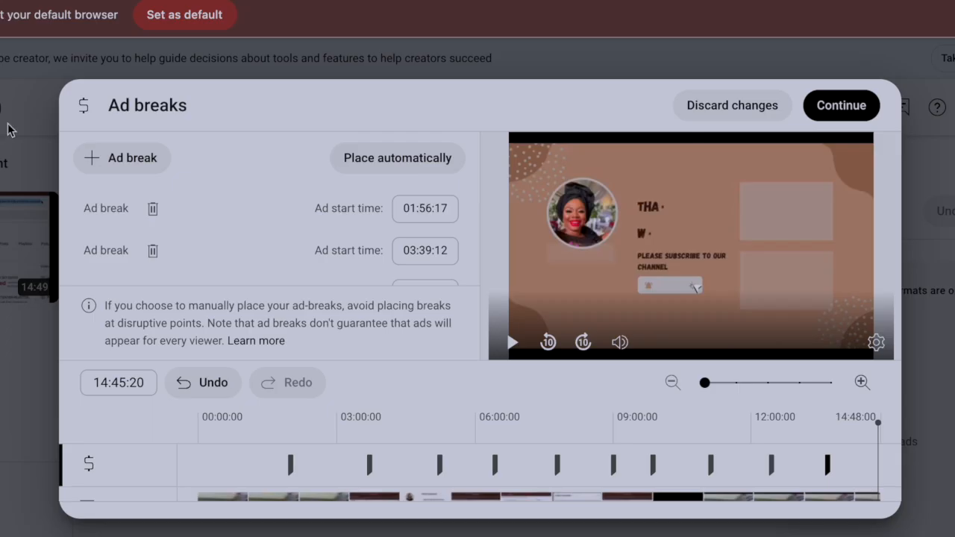
left_click(116, 160)
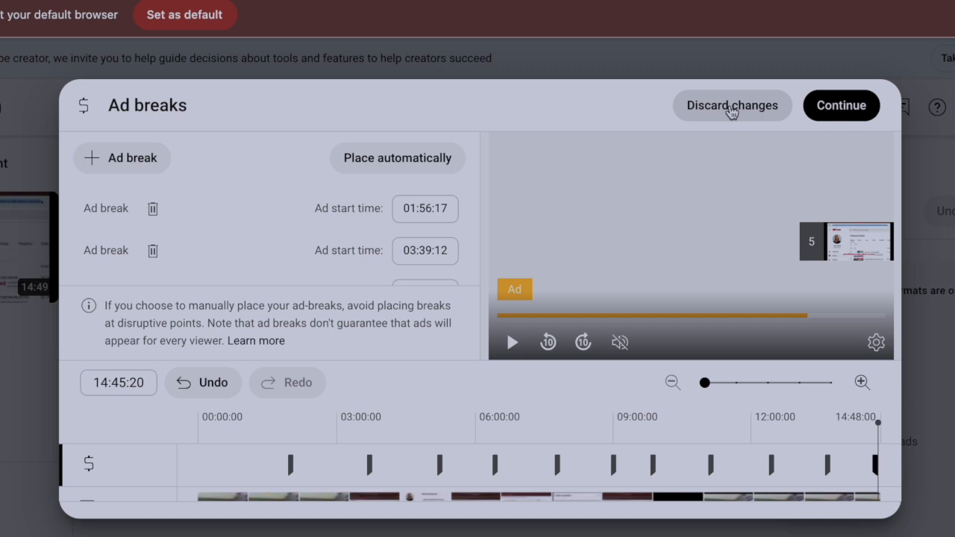
left_click(843, 107)
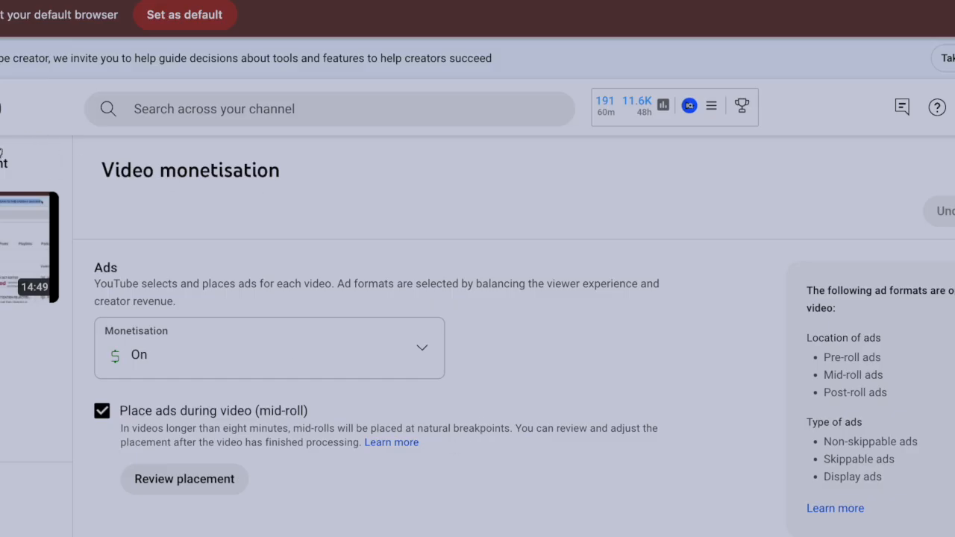
Return to the channel content list and save the 13 November 2024 video's visibility as Unlisted.
left_click(14, 164)
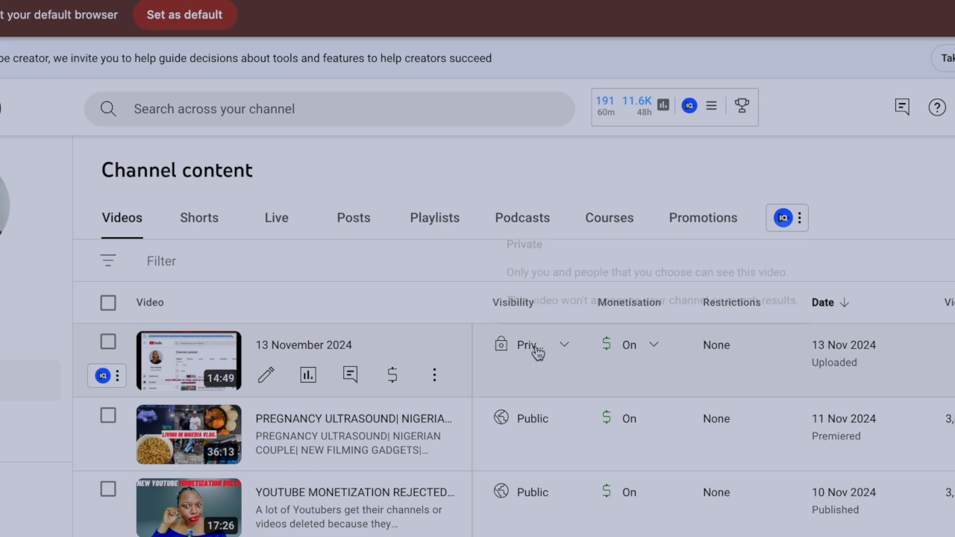
left_click(567, 348)
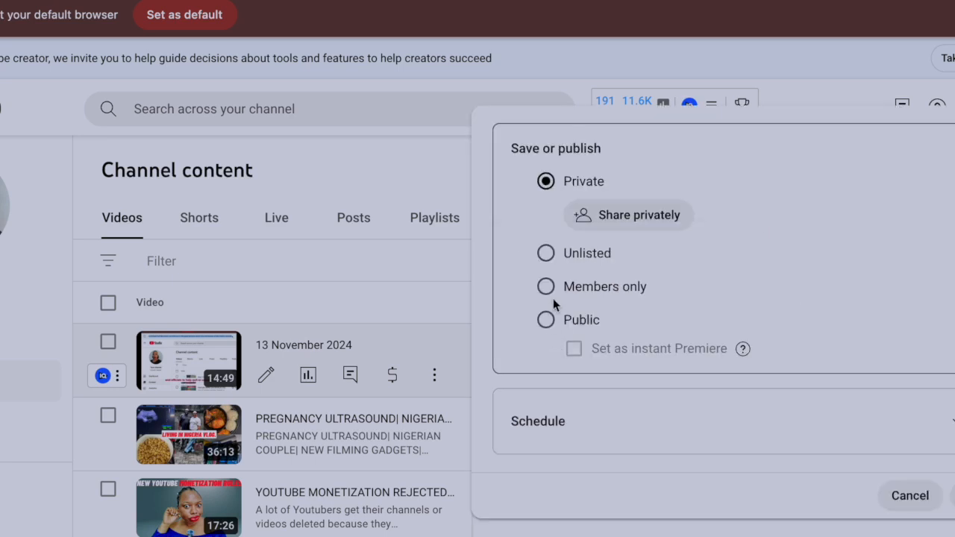
left_click(545, 255)
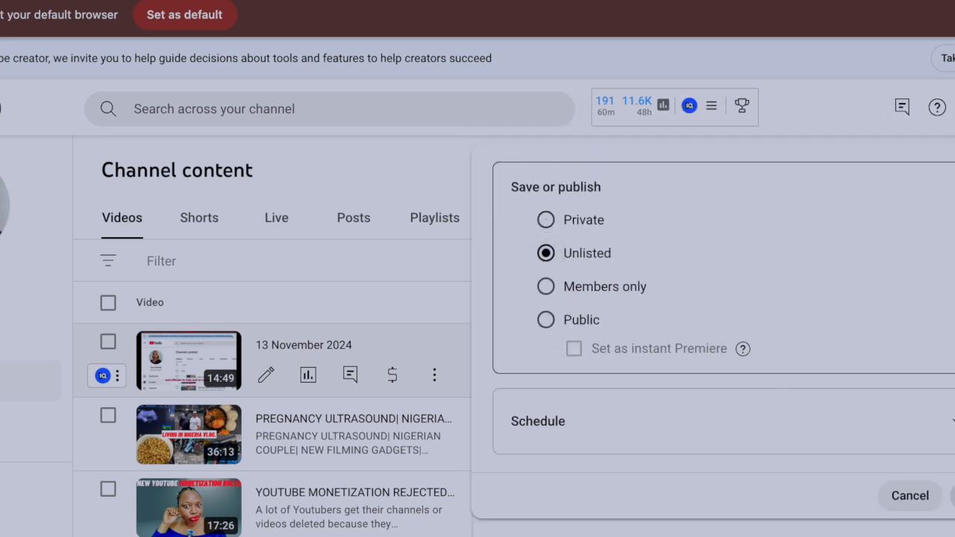
left_click(954, 496)
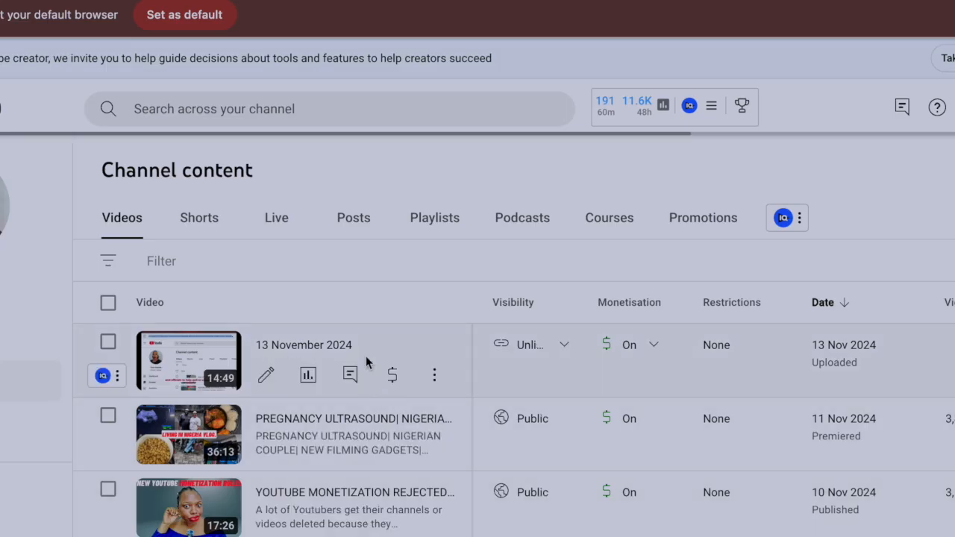